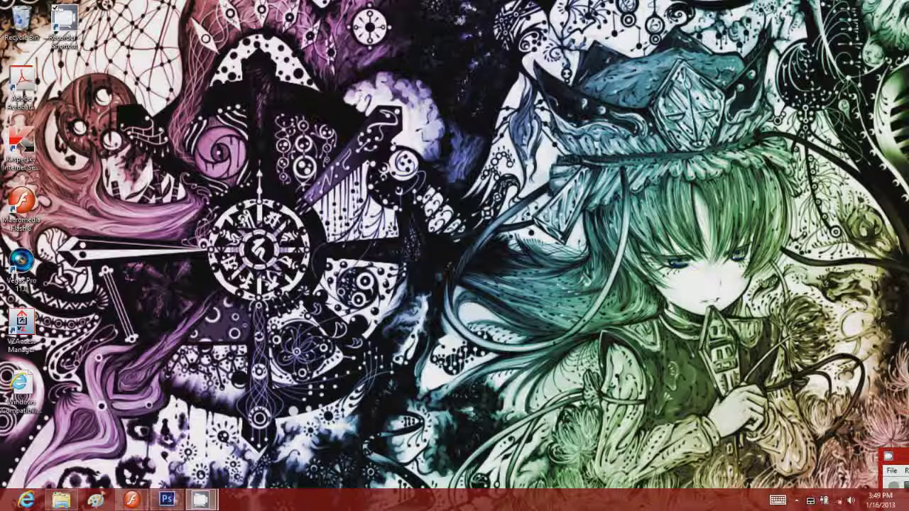
Step: Create a new 500×500 pixel document
click(167, 500)
click(31, 8)
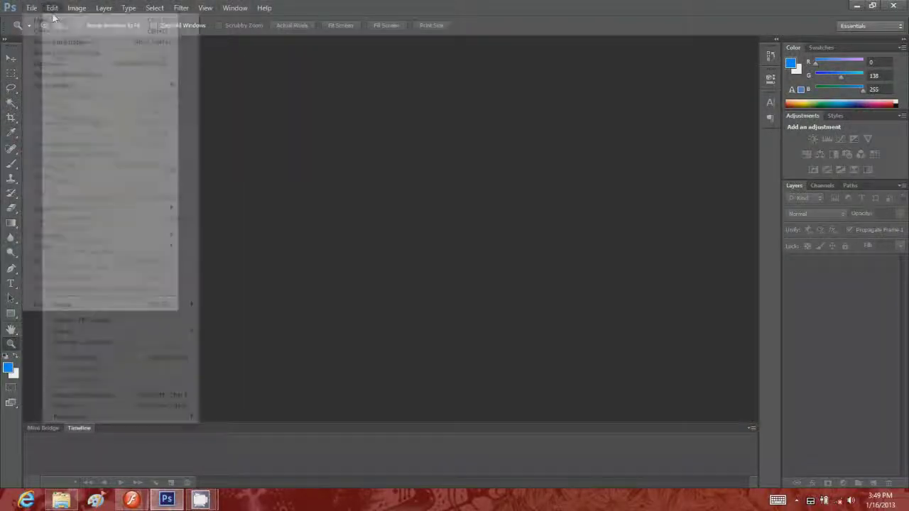
click(35, 20)
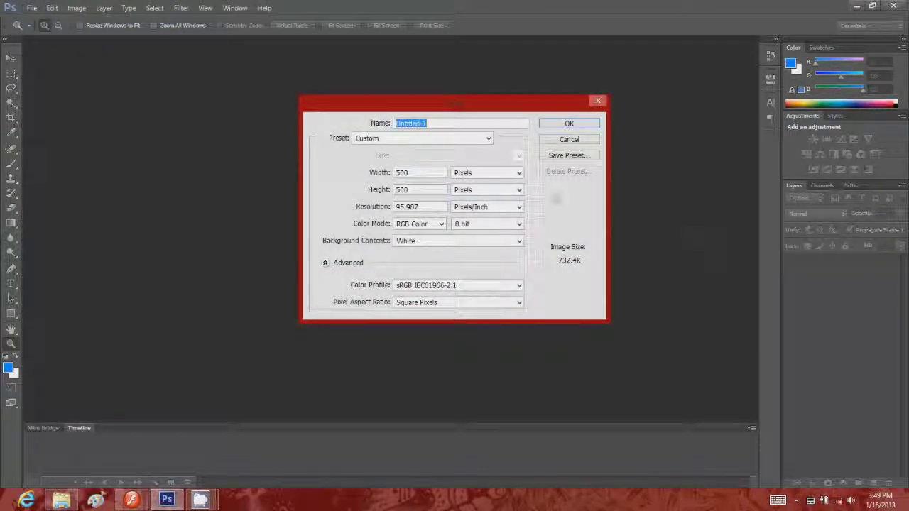
click(570, 124)
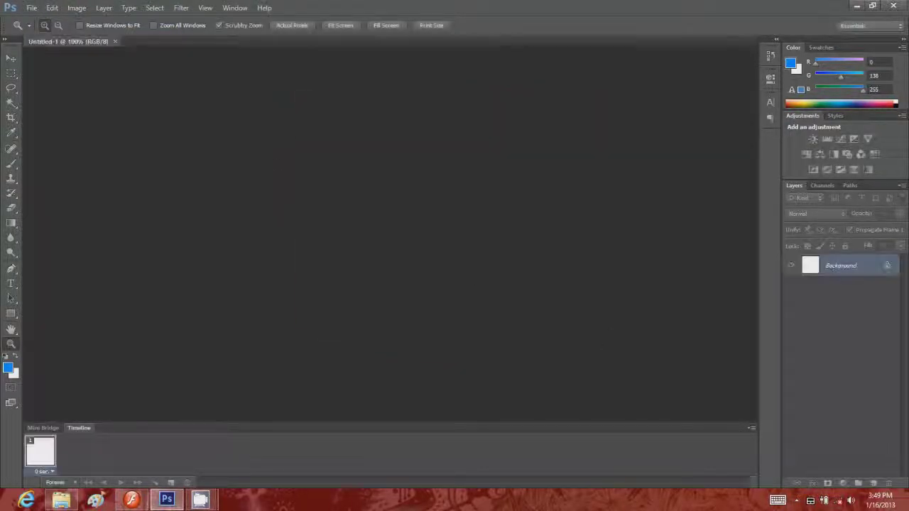
Step: Delete the white Background and fill Layer 1 with solid black
click(874, 484)
drag(852, 287, 890, 483)
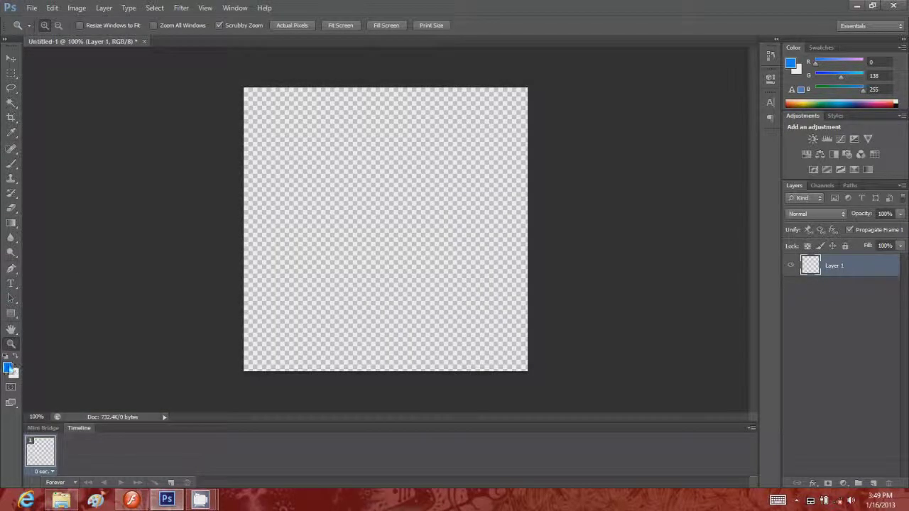
click(8, 367)
click(393, 339)
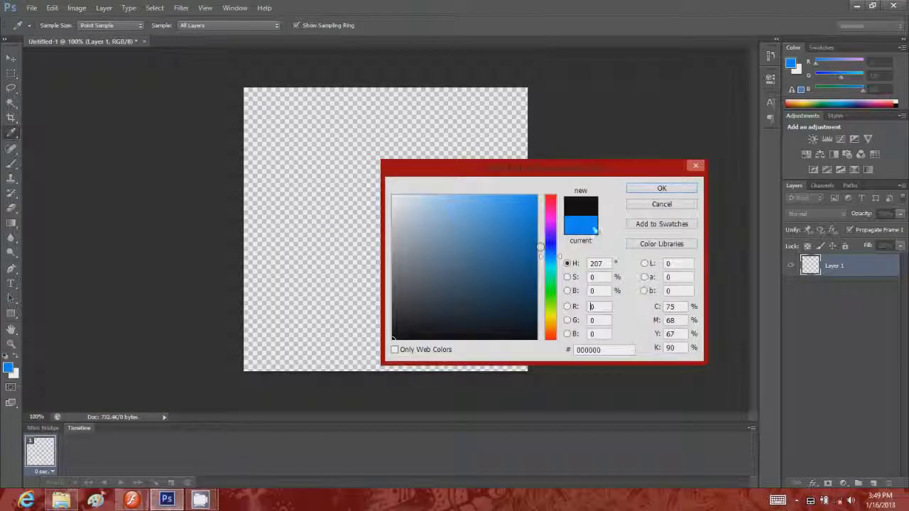
click(643, 187)
key(b)
key(alt+BackSpace)
Step: Add Layer 2 and draw a white-to-black vertical gradient down the canvas
click(11, 74)
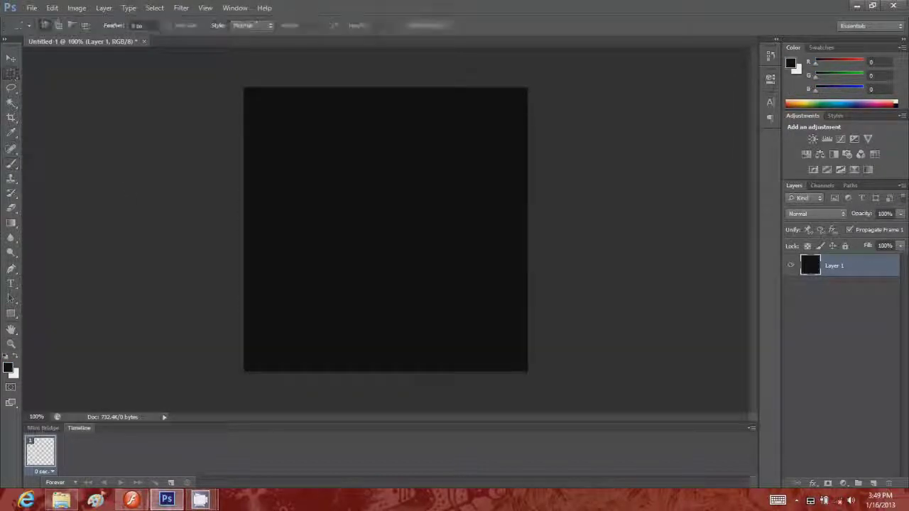
click(874, 484)
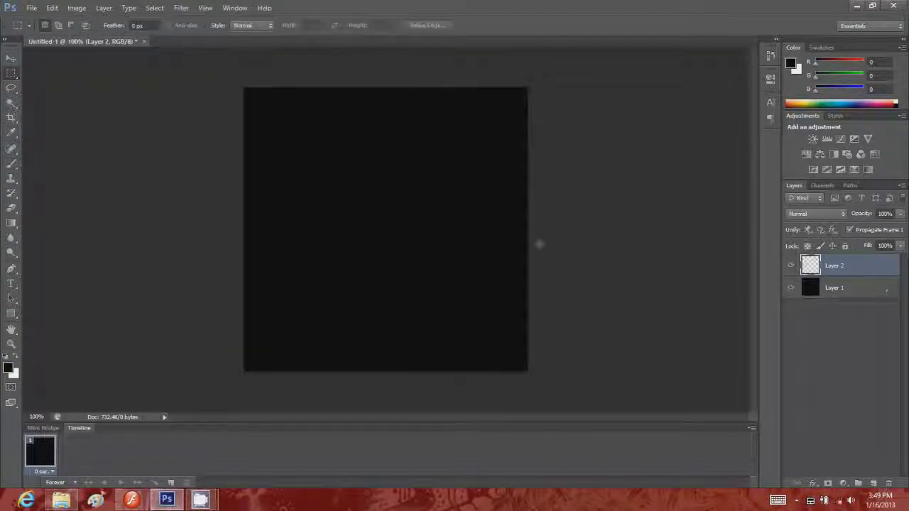
click(17, 355)
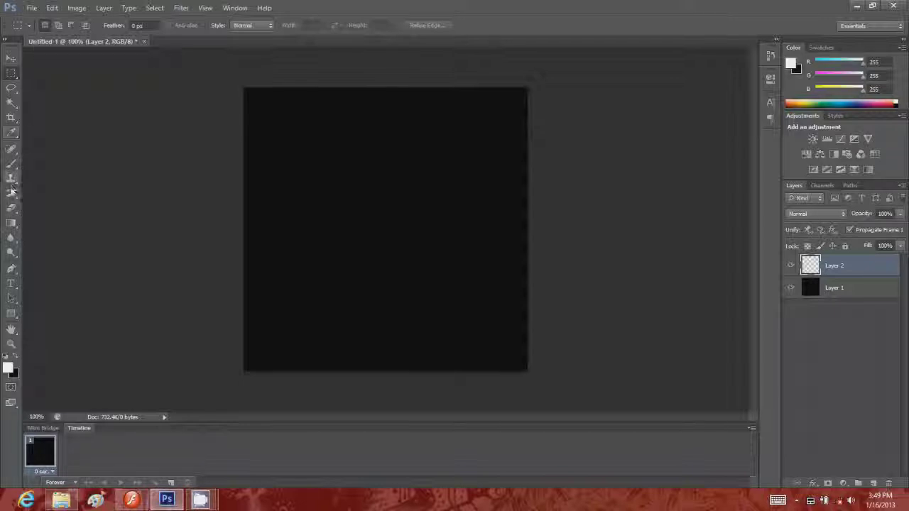
click(11, 223)
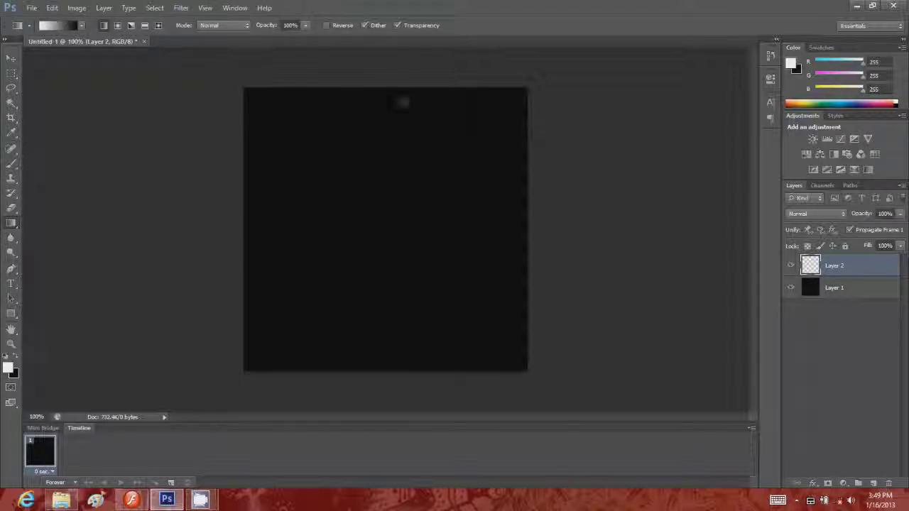
drag(387, 101, 388, 292)
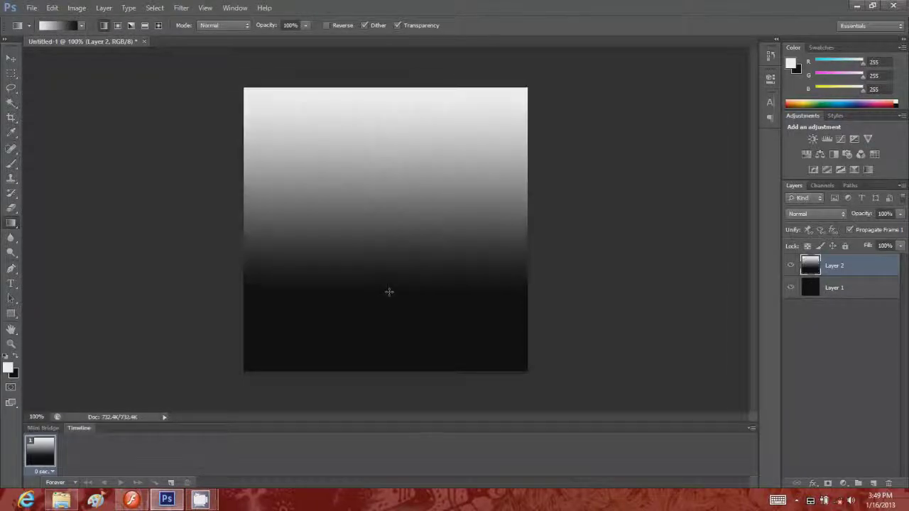
click(181, 8)
Step: Apply a sine Wave distortion with more generators, wavelength 10–14 and amplitude 5–35
mouse_move(192, 133)
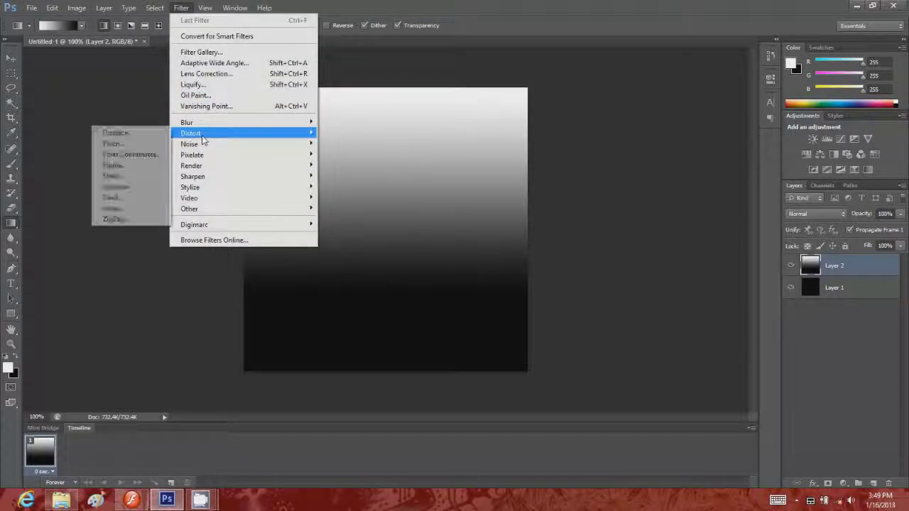
click(162, 208)
drag(359, 171, 332, 177)
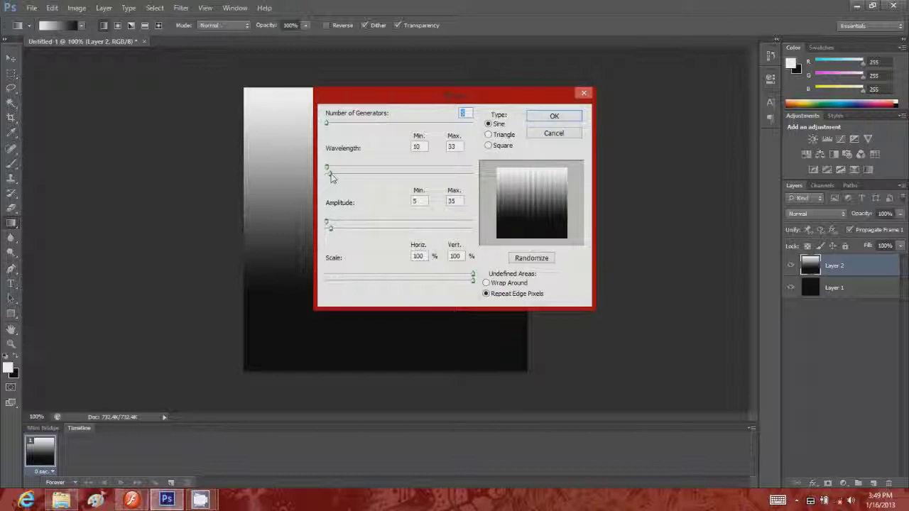
drag(331, 126, 336, 126)
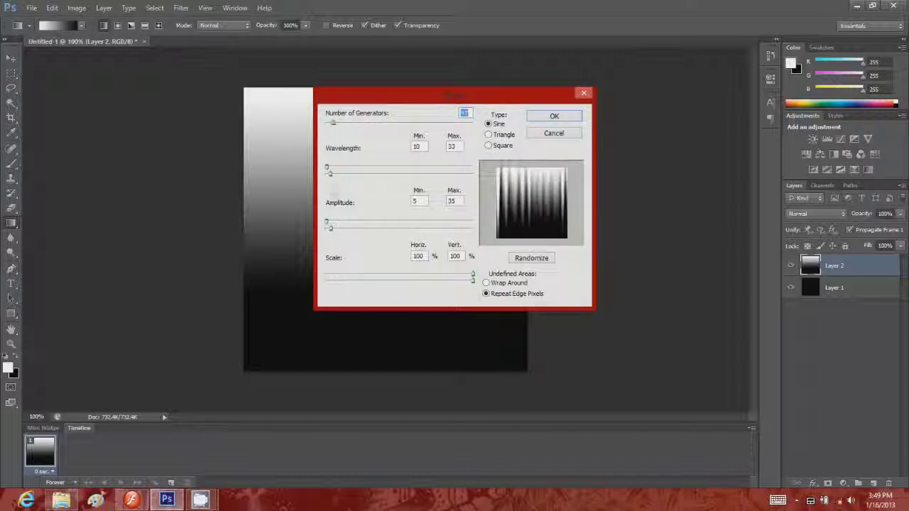
drag(331, 180, 328, 180)
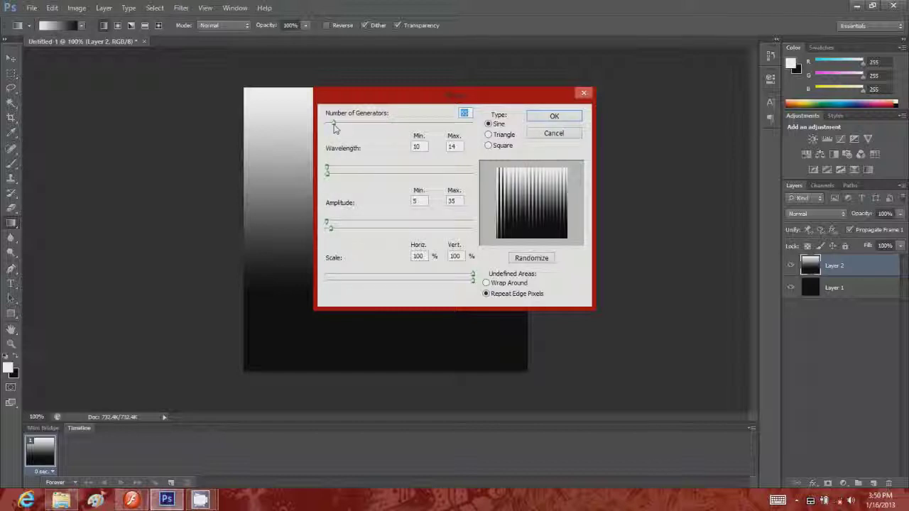
drag(333, 127, 338, 128)
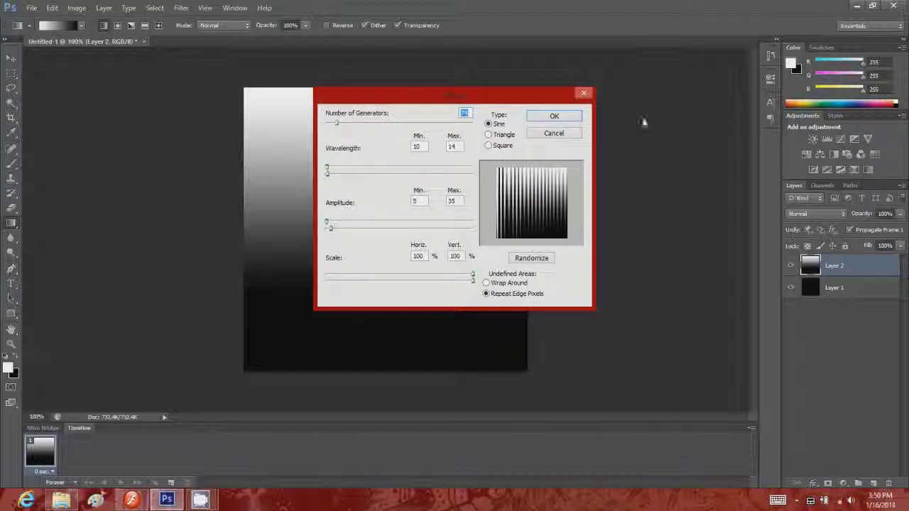
click(573, 117)
click(186, 8)
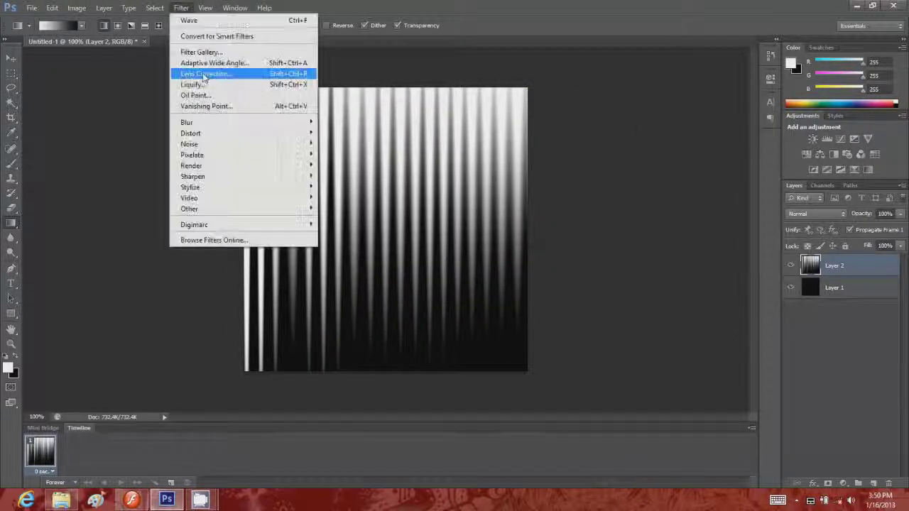
Step: Apply Graphic Pen with vertical strokes, stroke length 15 and a slightly darker balance
click(203, 52)
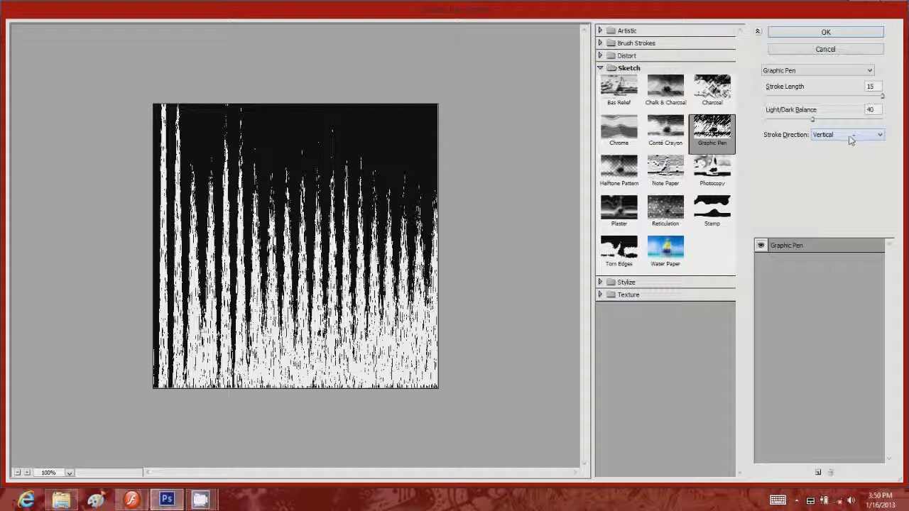
mouse_move(812, 118)
mouse_down()
mouse_move(829, 121)
mouse_move(803, 121)
mouse_up()
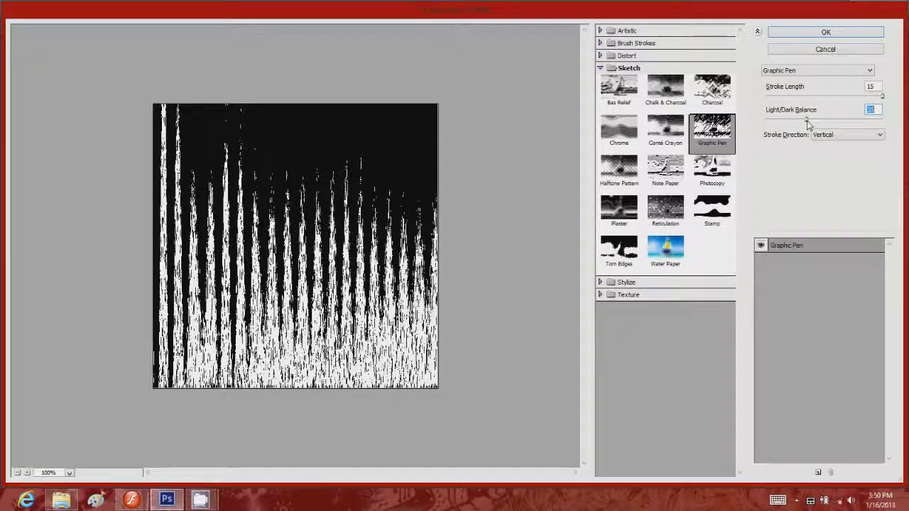
drag(805, 121, 801, 121)
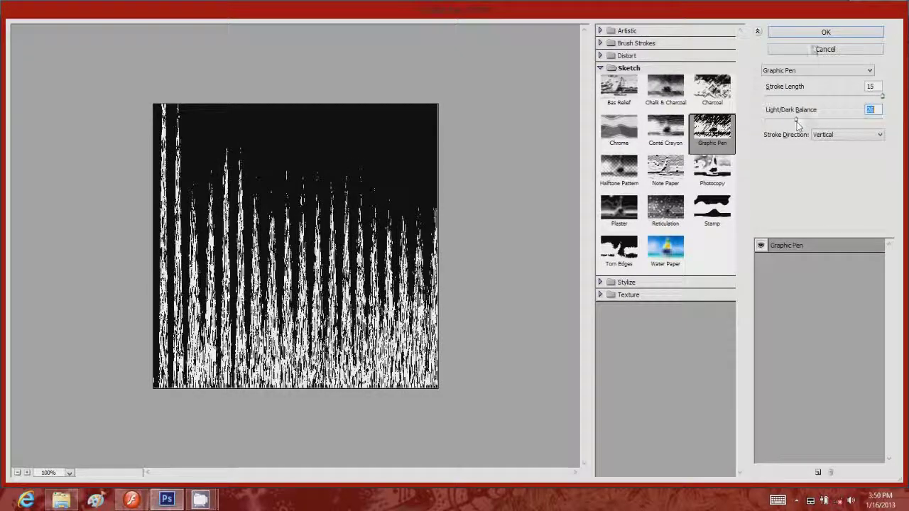
click(813, 31)
Step: Apply a 90° Motion Blur with a longer distance to Layer 2
click(181, 8)
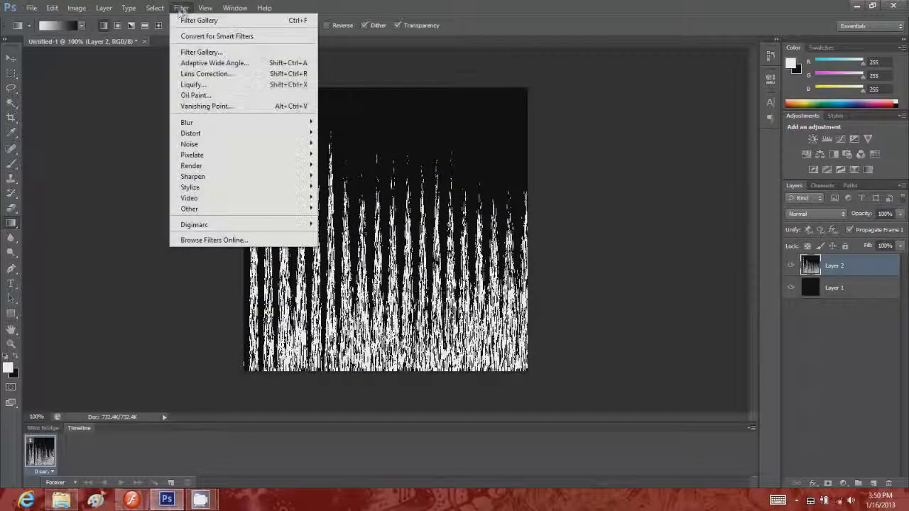
mouse_move(201, 123)
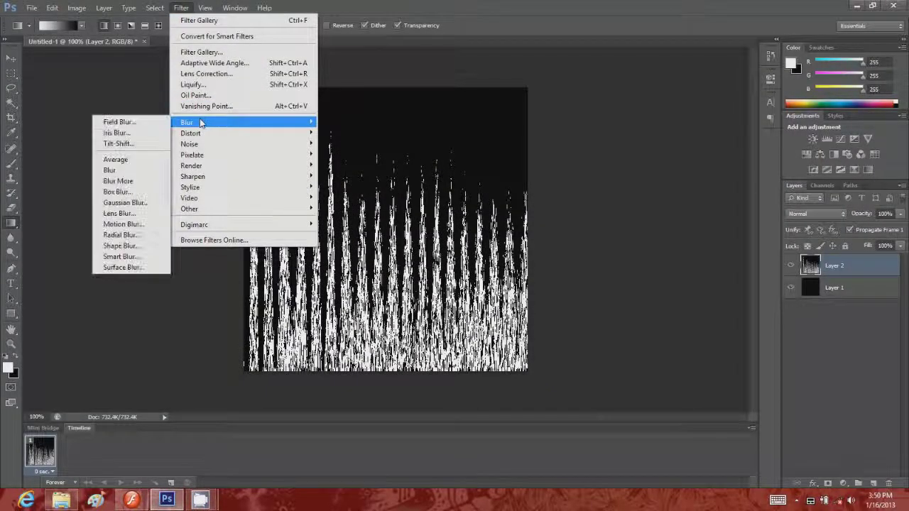
click(121, 225)
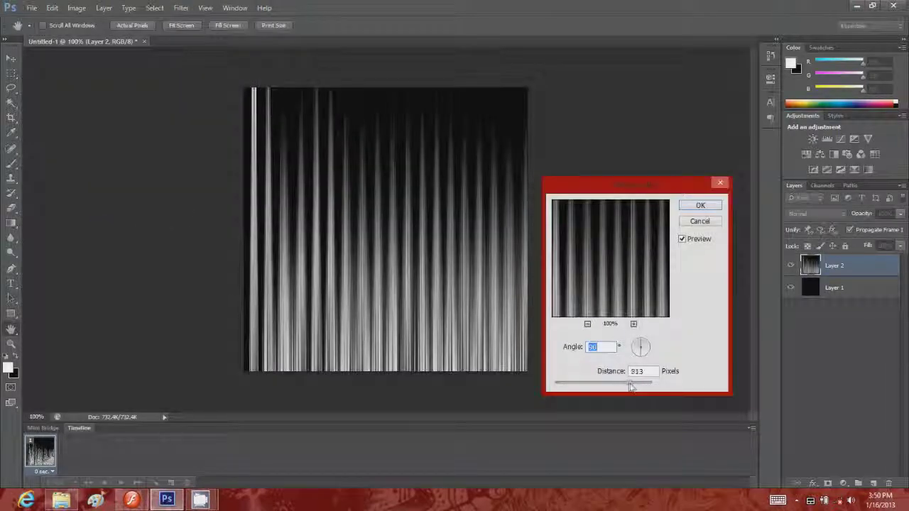
drag(631, 387, 626, 385)
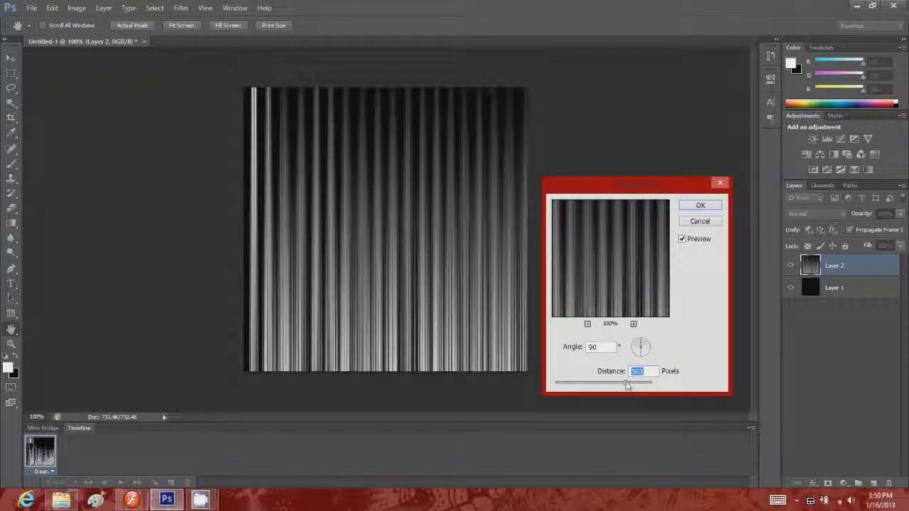
click(698, 207)
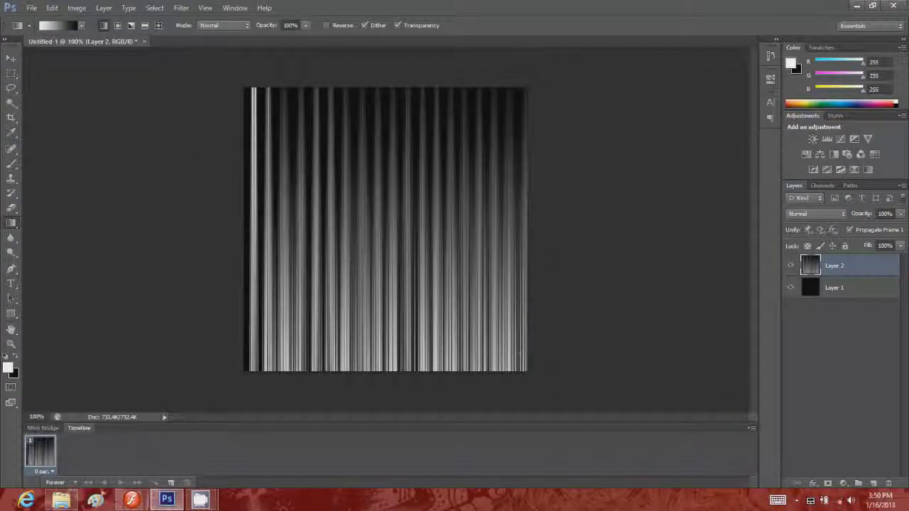
right_click(889, 279)
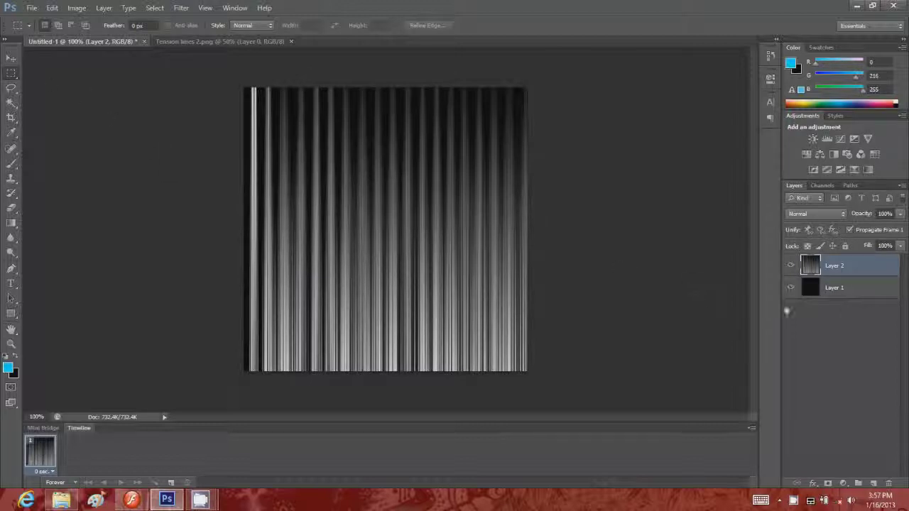
Step: Duplicate Layer 2 and flip the copy horizontally
right_click(868, 273)
click(785, 137)
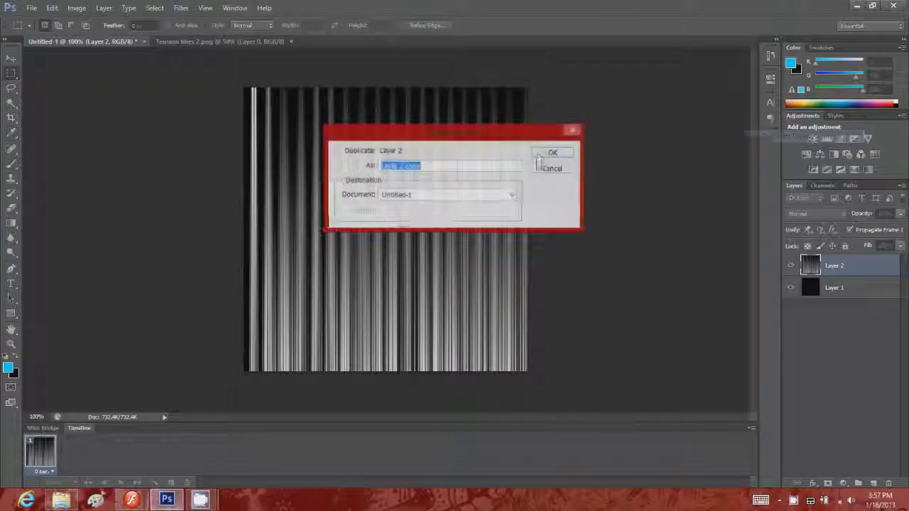
click(552, 154)
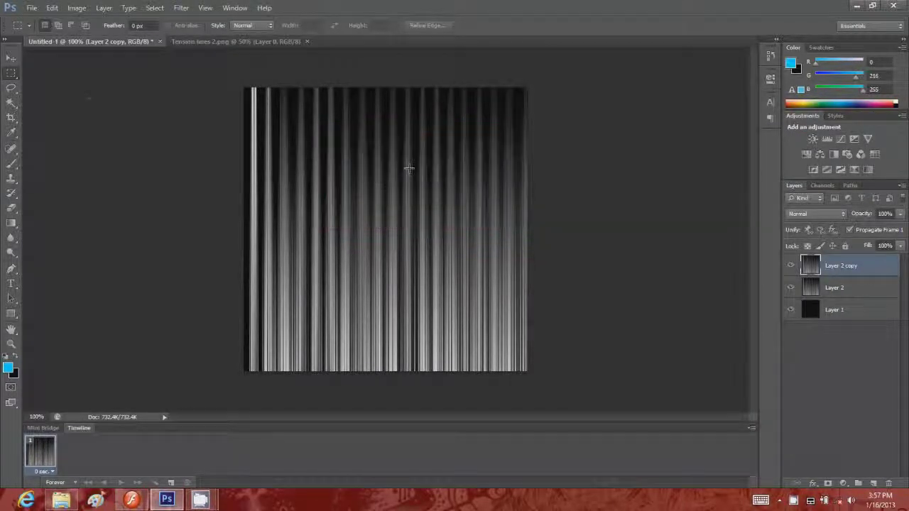
key(ctrl+t)
right_click(481, 234)
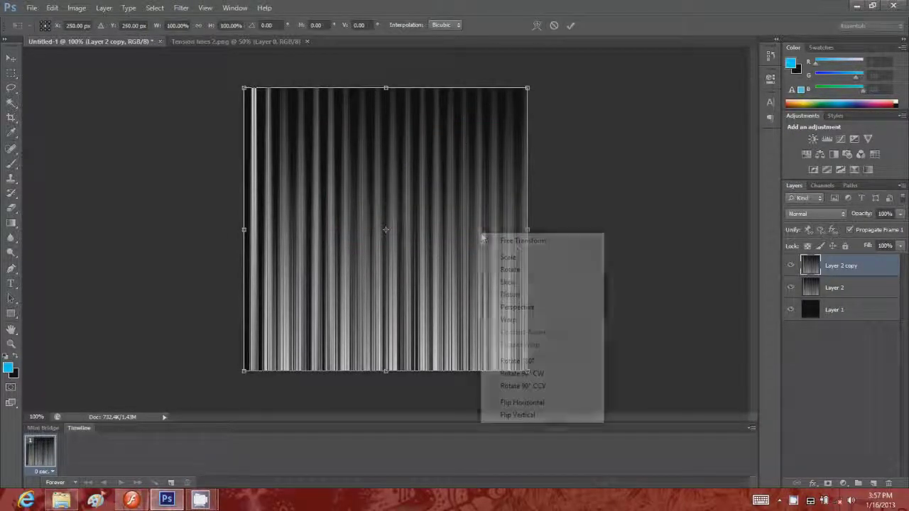
click(531, 403)
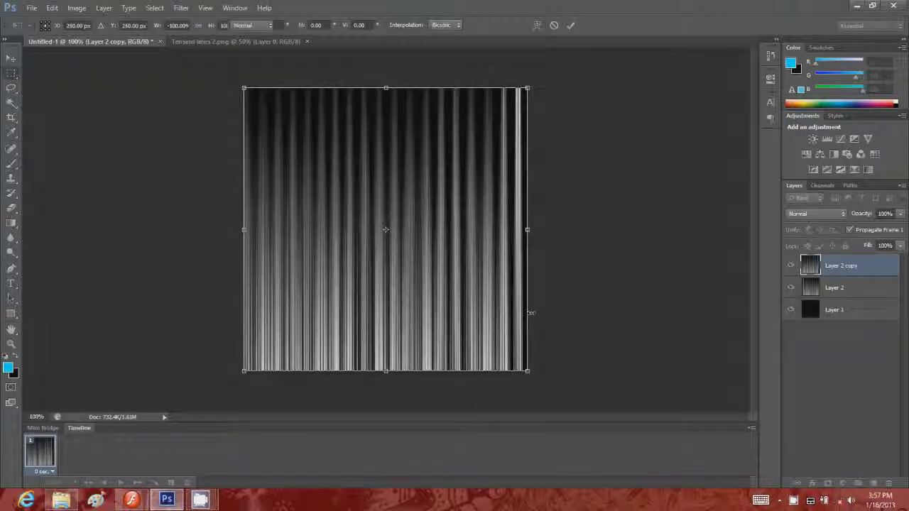
key(Return)
Step: Duplicate Layer 2 copy and flip the new copy 2 vertically
right_click(894, 274)
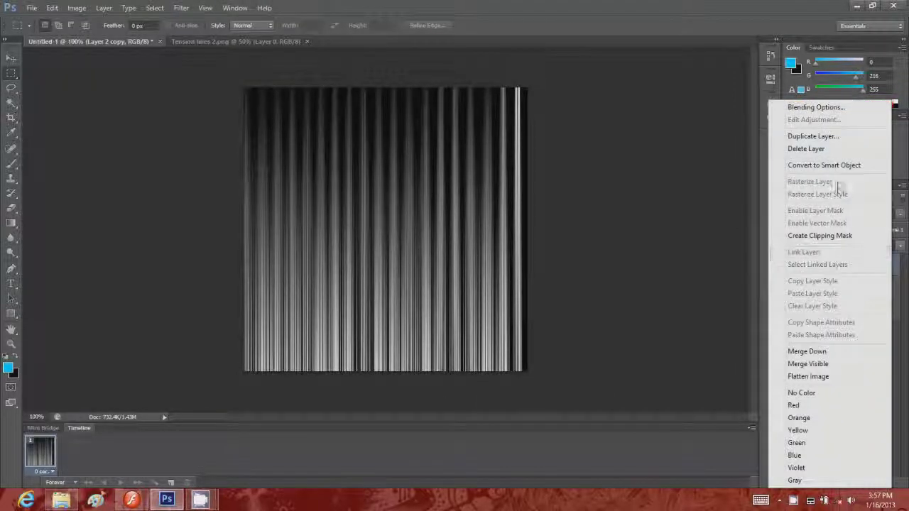
click(839, 134)
click(554, 153)
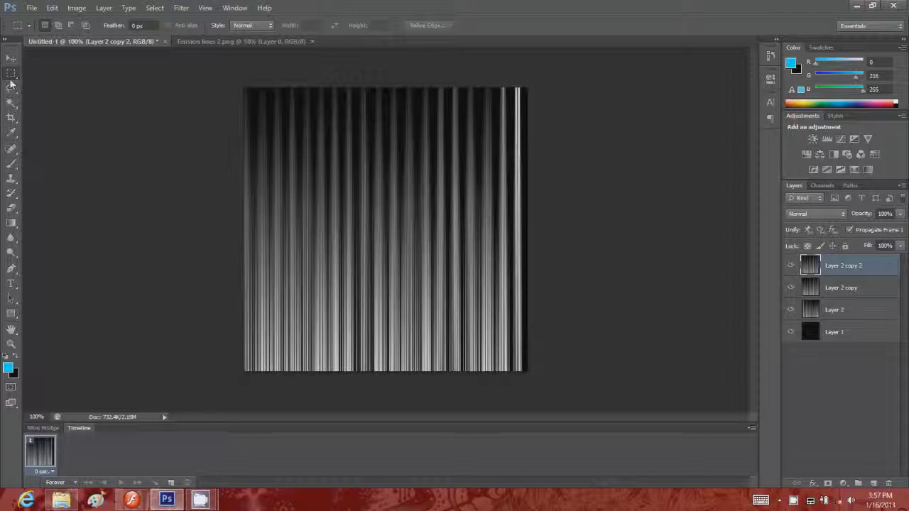
key(ctrl+t)
right_click(478, 238)
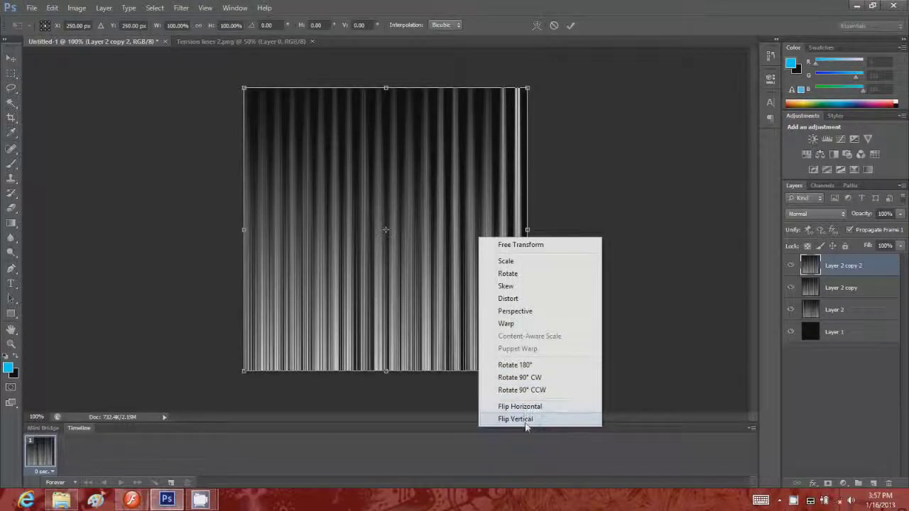
click(525, 421)
key(Return)
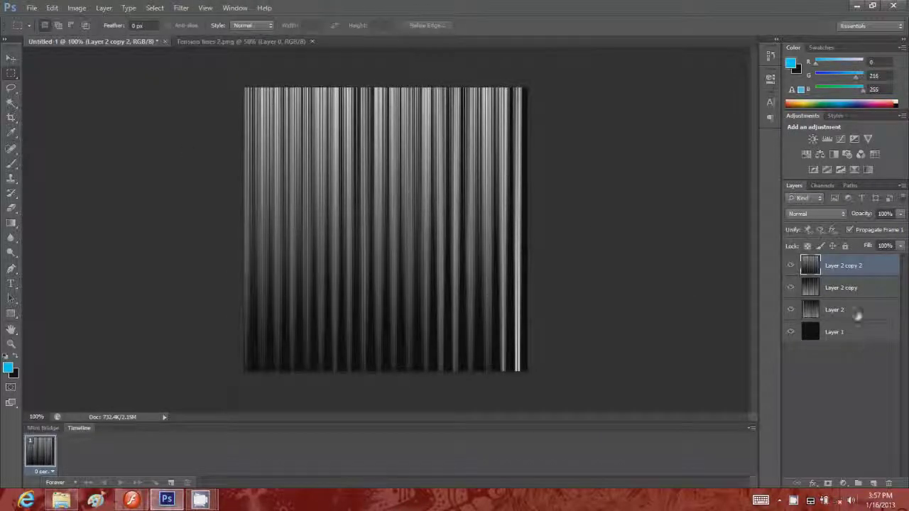
Step: Duplicate Layer 2 copy 2 and flip the new copy 3 horizontally
right_click(860, 267)
click(789, 127)
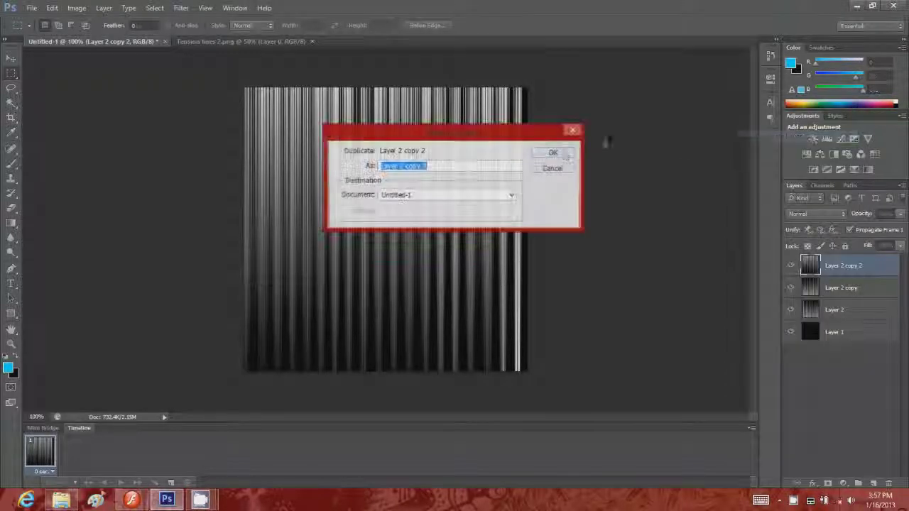
click(553, 153)
key(ctrl+t)
right_click(512, 290)
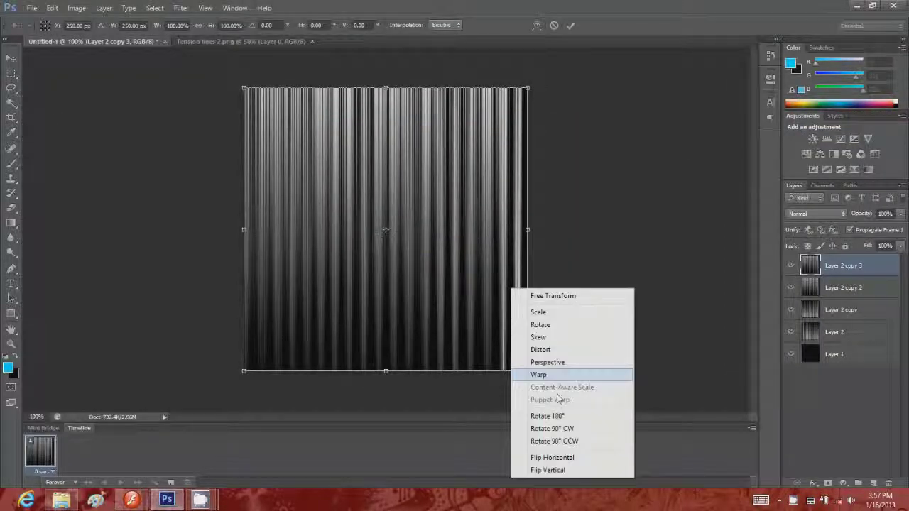
click(552, 458)
key(Return)
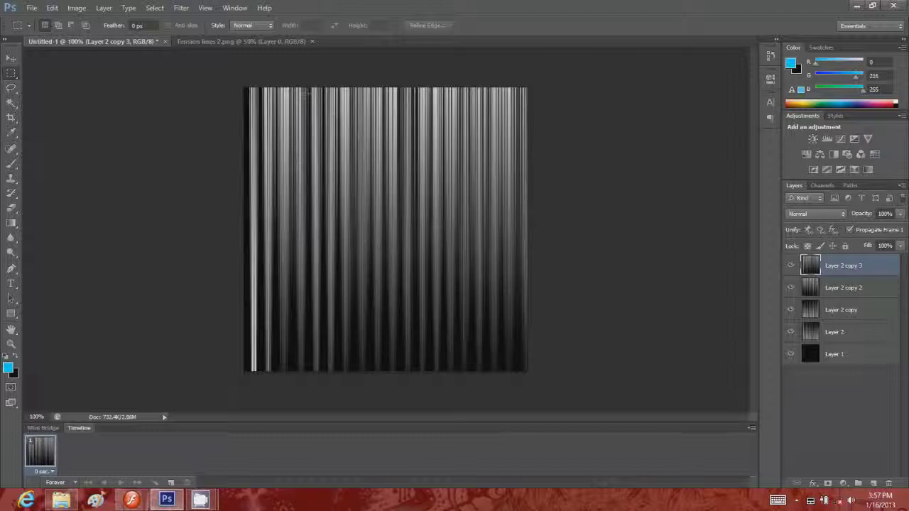
Step: Confirm the Timeline panel is shown and select Layer 1
click(233, 10)
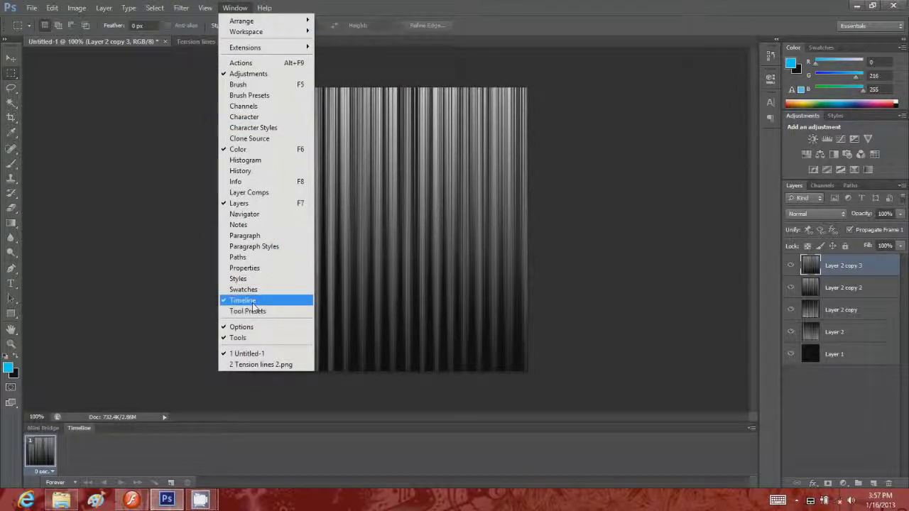
click(421, 250)
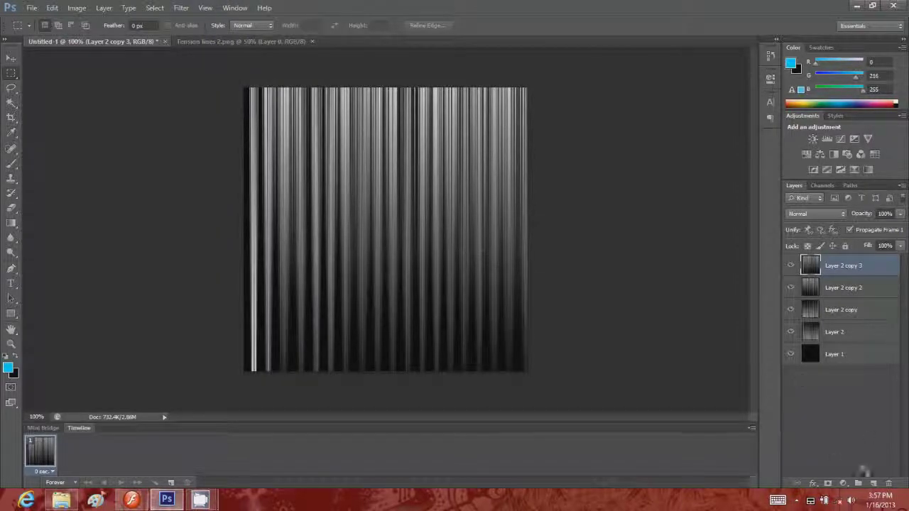
click(843, 357)
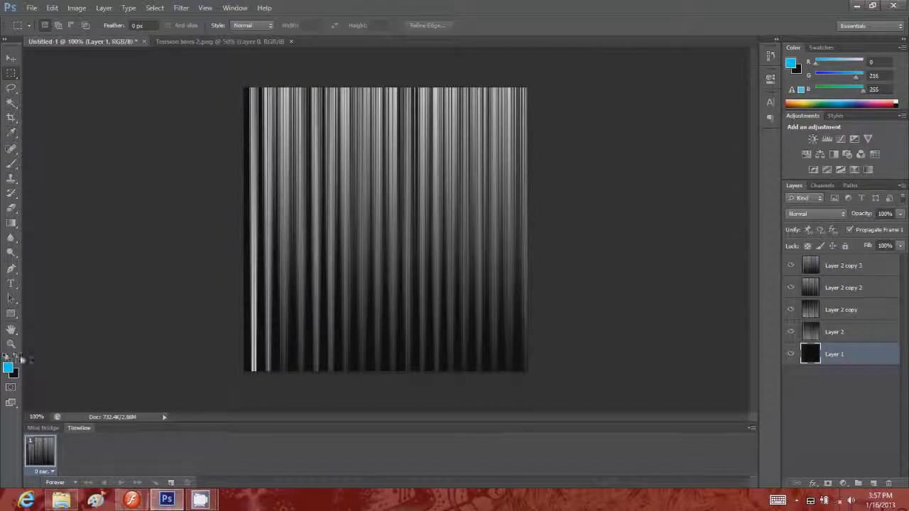
Step: Fill Layer 1 with the cyan foreground colour
click(12, 164)
key(alt+BackSpace)
click(11, 73)
Step: Set Layer 2 and its three copies to Screen blending mode
click(827, 331)
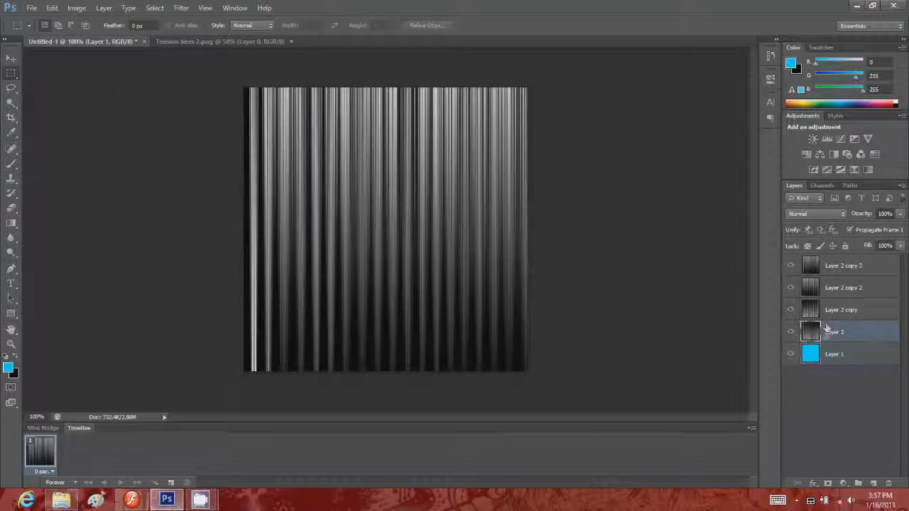
click(817, 214)
click(810, 86)
key(alt+bracketright)
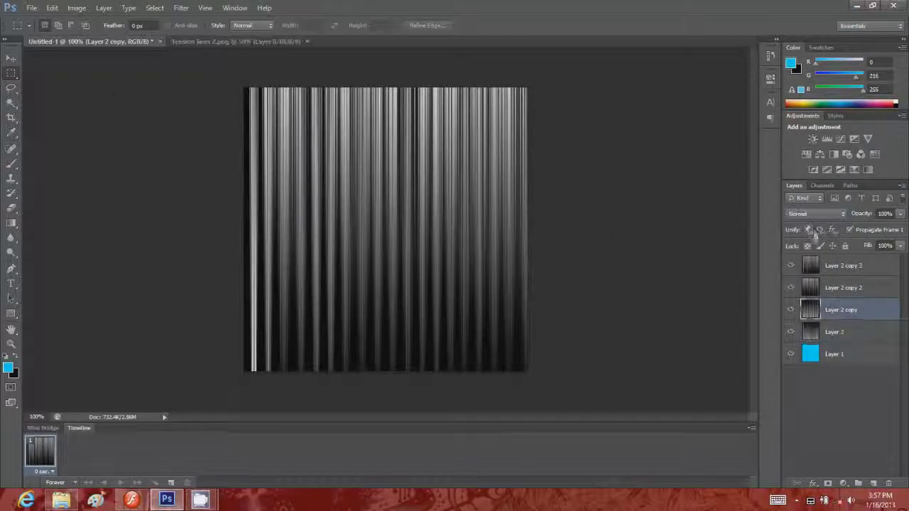
click(817, 214)
click(809, 98)
key(alt+bracketright)
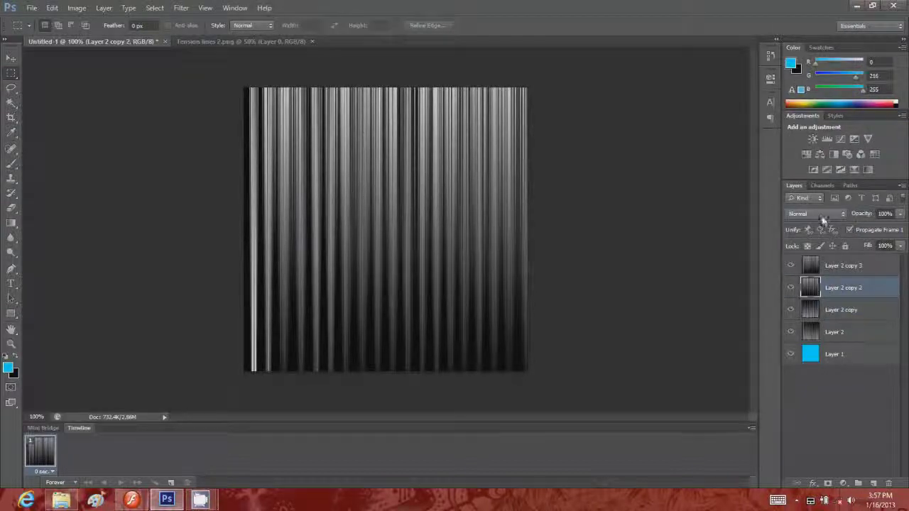
click(821, 215)
click(810, 98)
key(alt+bracketright)
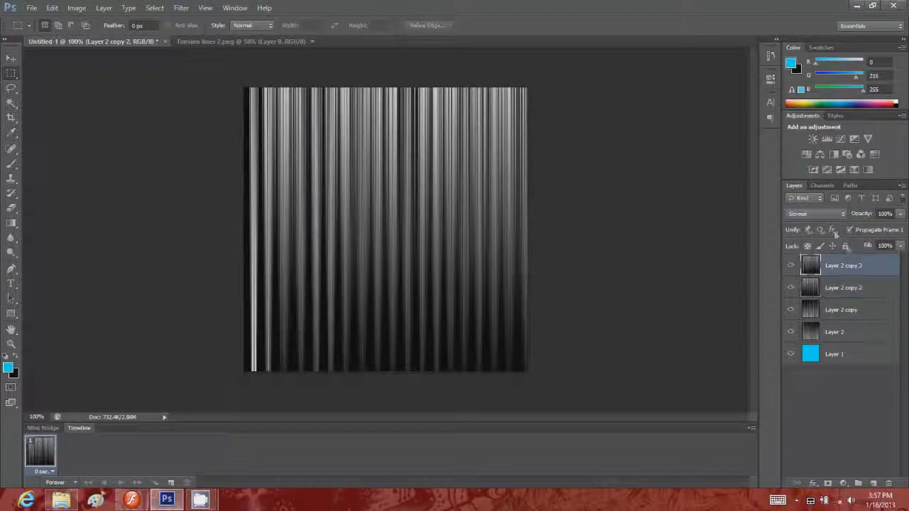
click(818, 214)
click(810, 98)
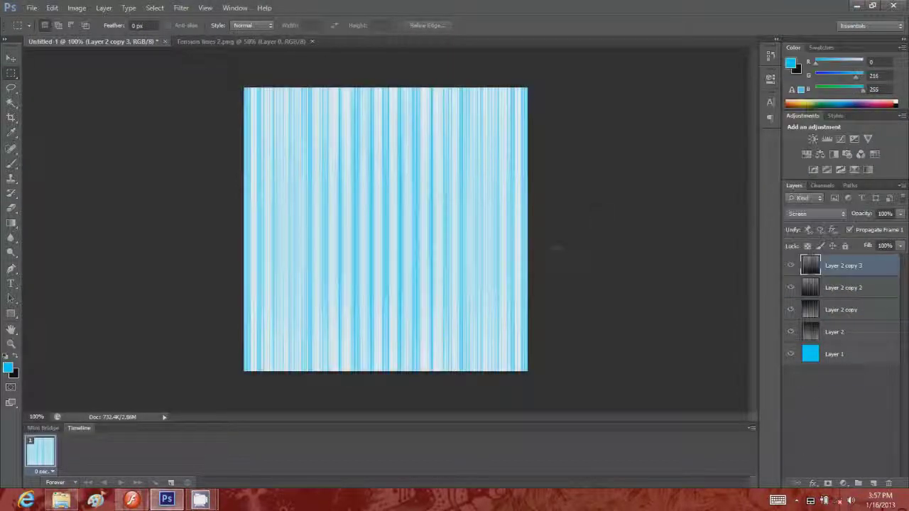
Step: Add Timeline frames, hide different line layers per frame, and play the four-frame loop
click(171, 482)
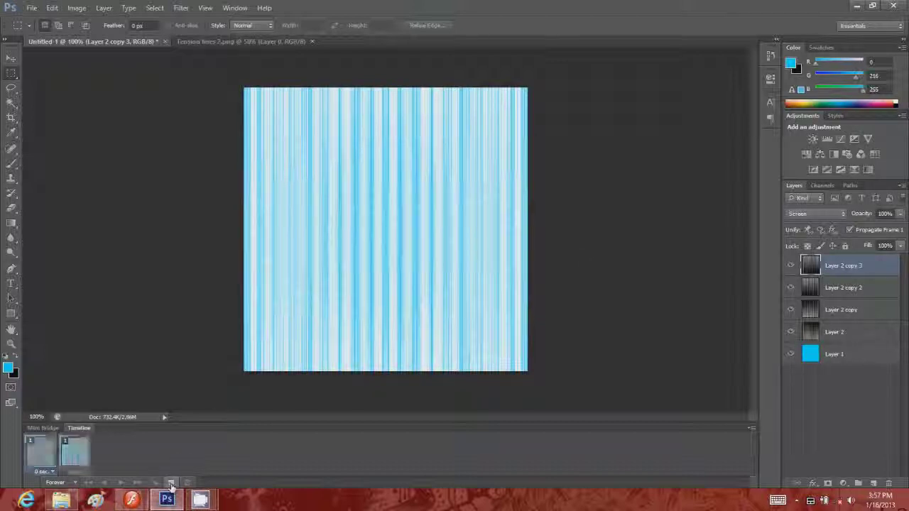
click(171, 483)
click(170, 482)
click(40, 453)
click(790, 310)
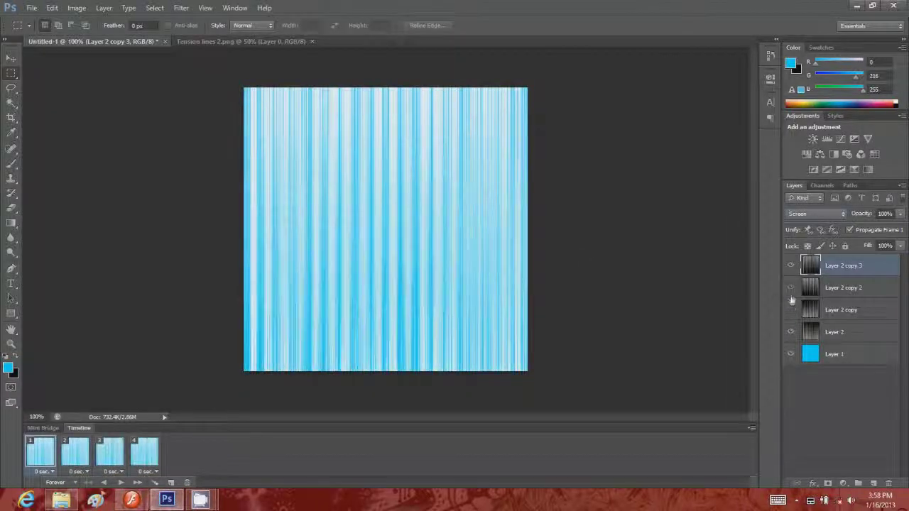
click(791, 288)
click(791, 266)
click(88, 452)
drag(88, 451, 229, 440)
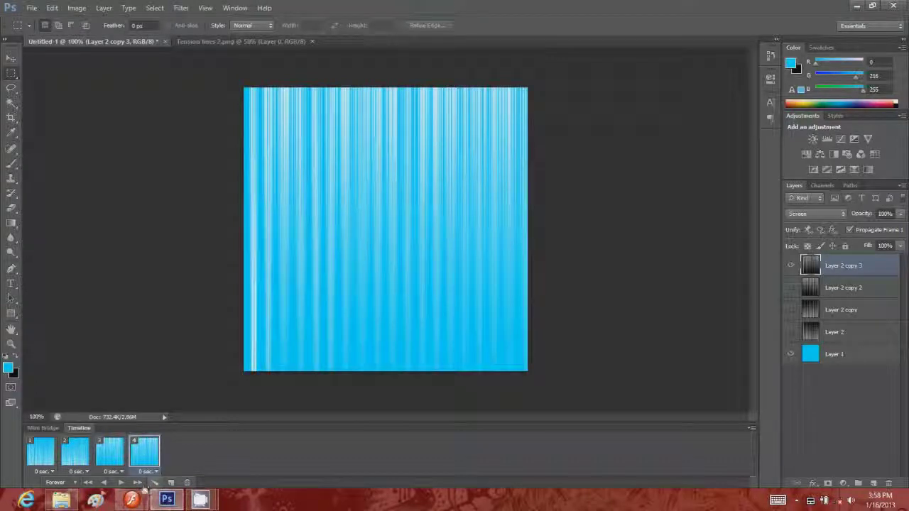
click(120, 482)
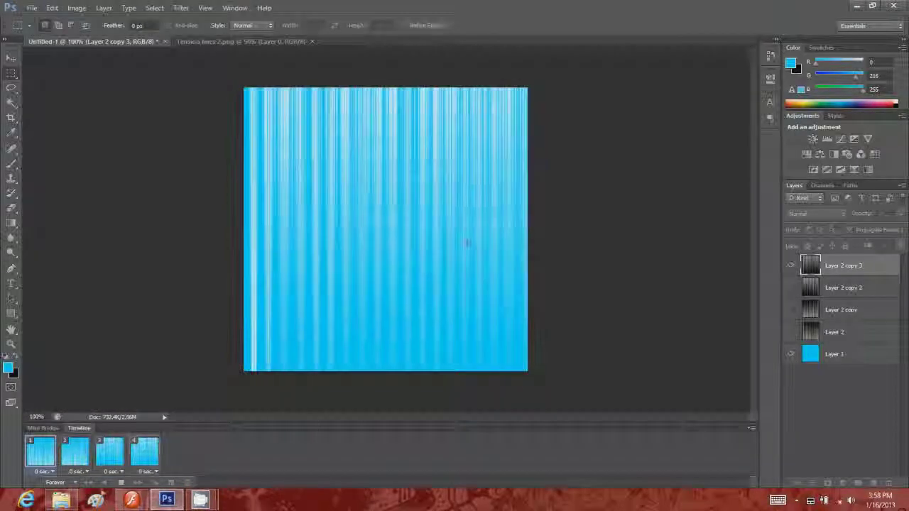
mouse_move(200, 503)
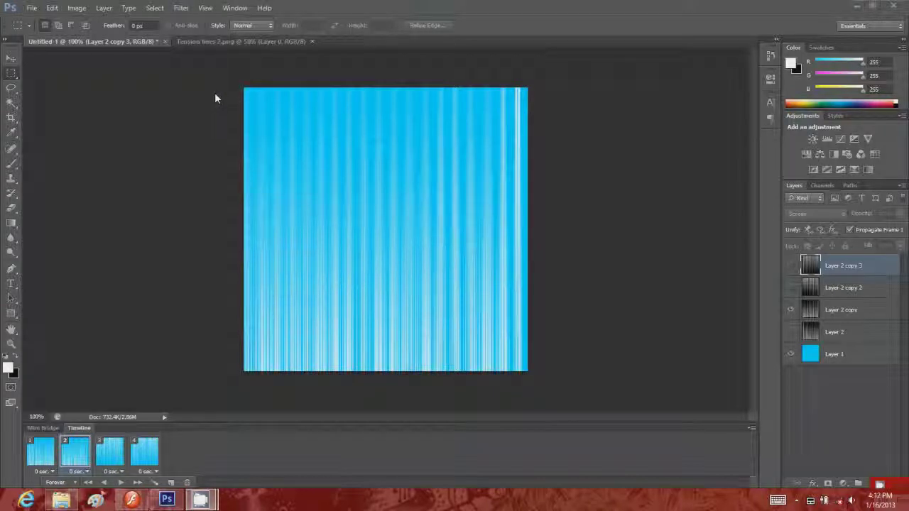
Step: Create a new 700×500 document, Untitled-2, with default settings
click(221, 41)
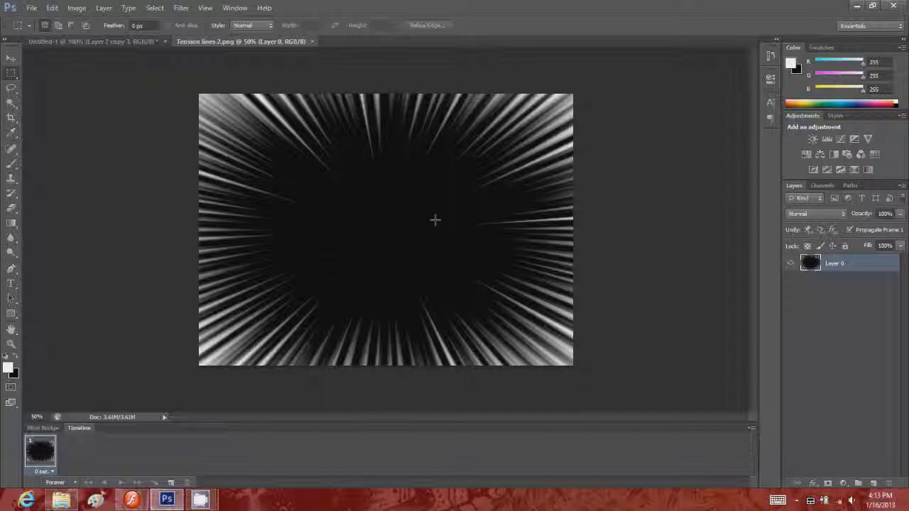
click(31, 8)
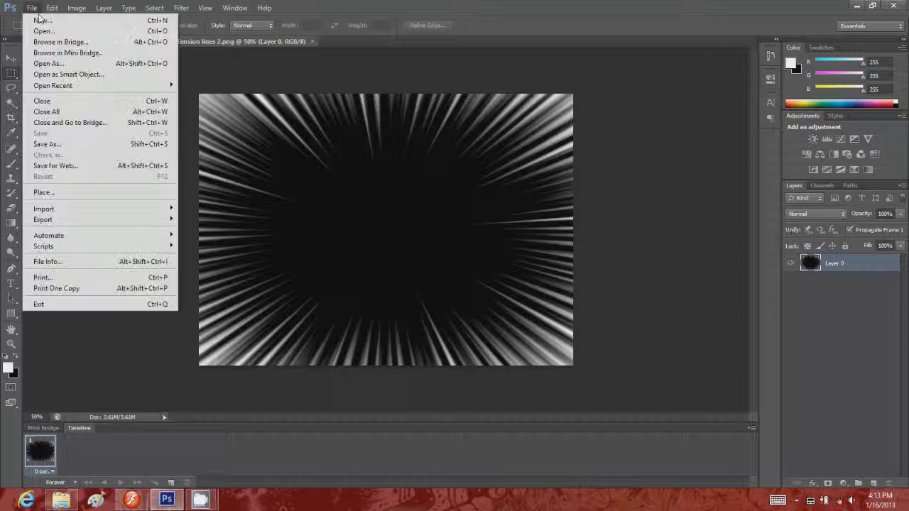
click(32, 17)
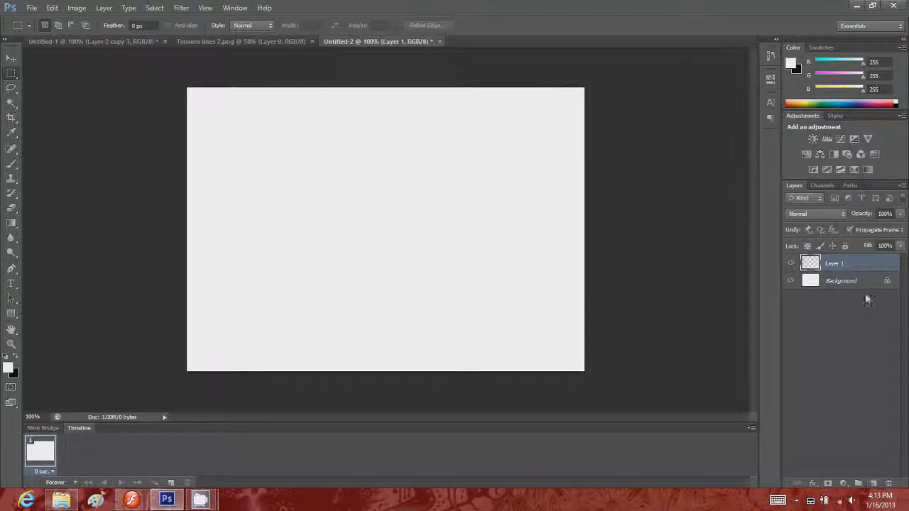
Step: Delete the white Background and fill Layer 1 with black
drag(859, 284, 888, 484)
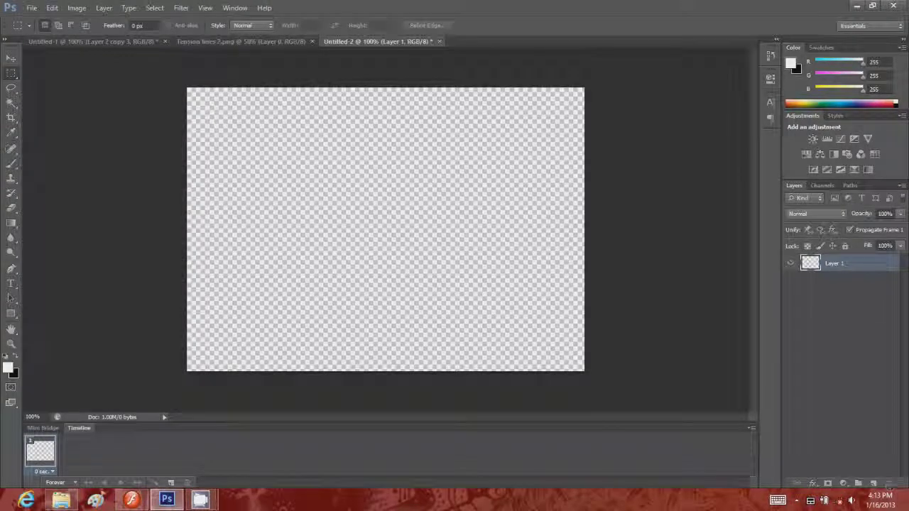
click(14, 358)
click(10, 163)
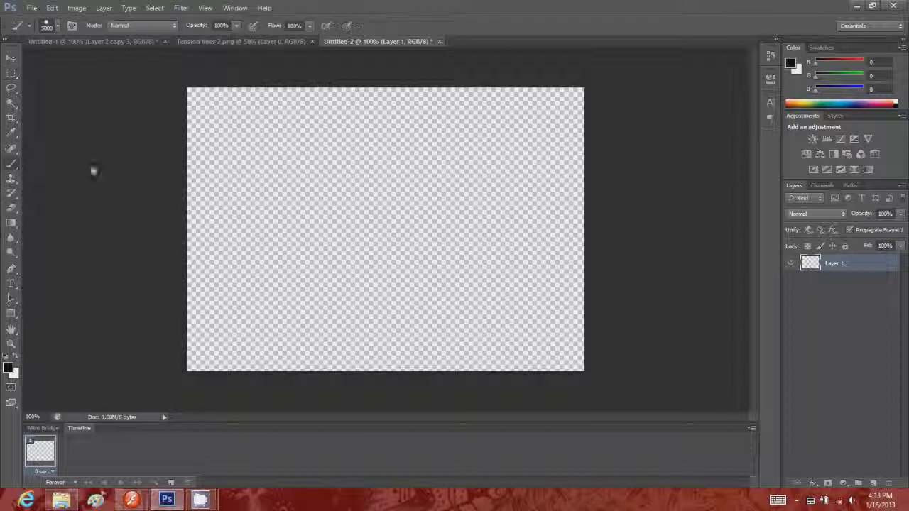
key(alt+BackSpace)
key(m)
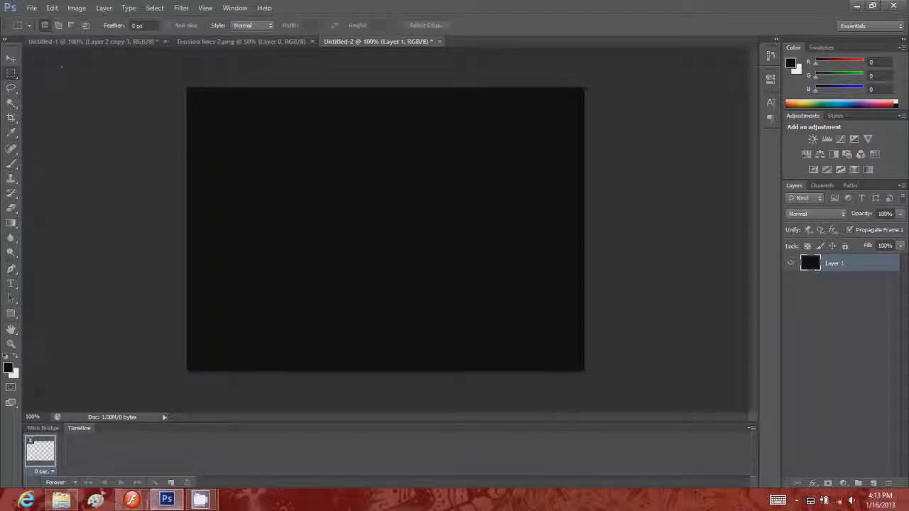
Step: Draw a white-to-black gradient rising from the bottom of the canvas
click(16, 356)
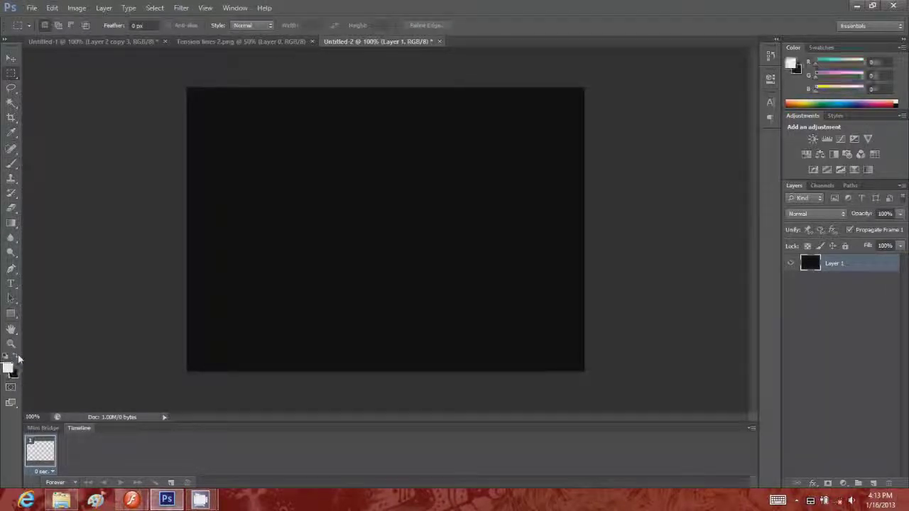
click(11, 223)
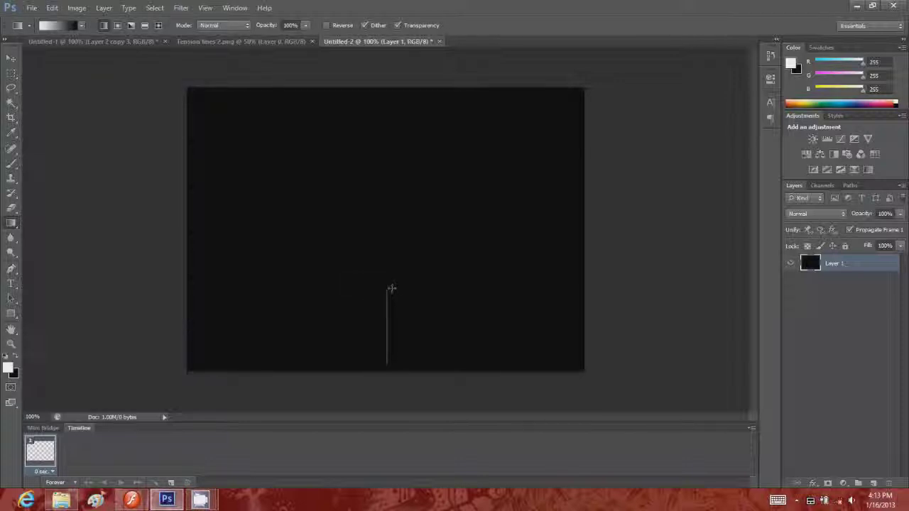
drag(392, 264, 389, 243)
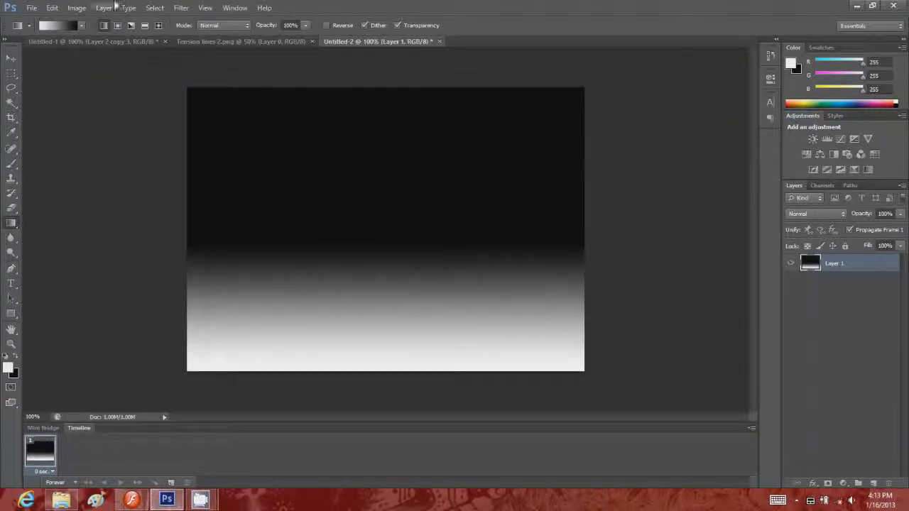
click(182, 8)
Step: Apply a sine Wave with 15 generators, wavelength 1–6 and amplitude 5–67
mouse_move(192, 133)
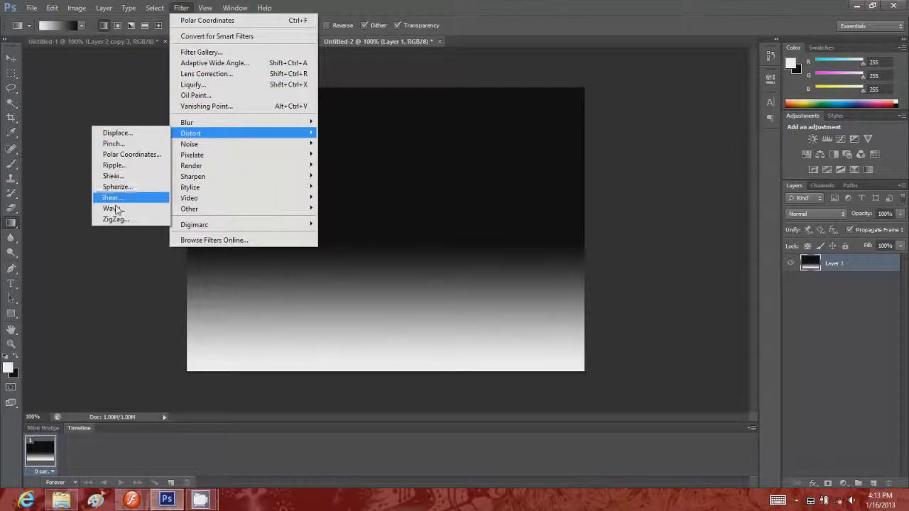
click(112, 209)
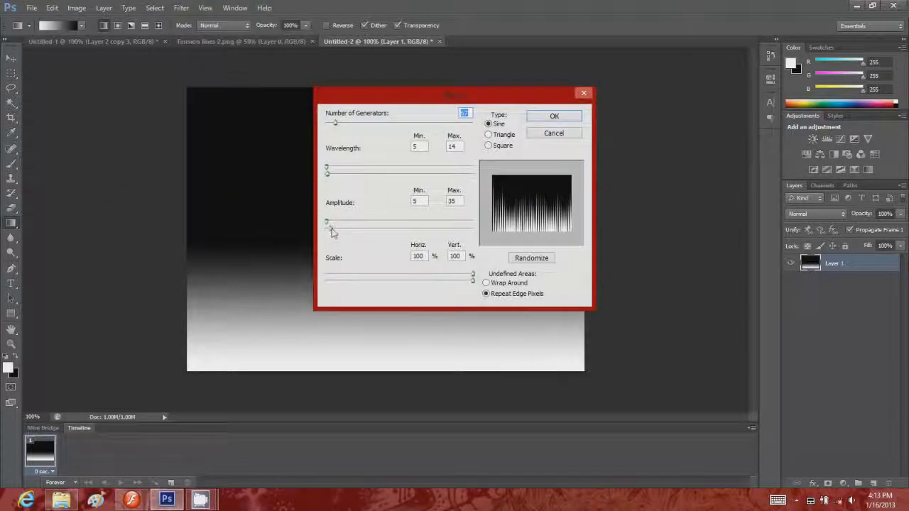
drag(332, 232, 334, 233)
drag(329, 174, 328, 177)
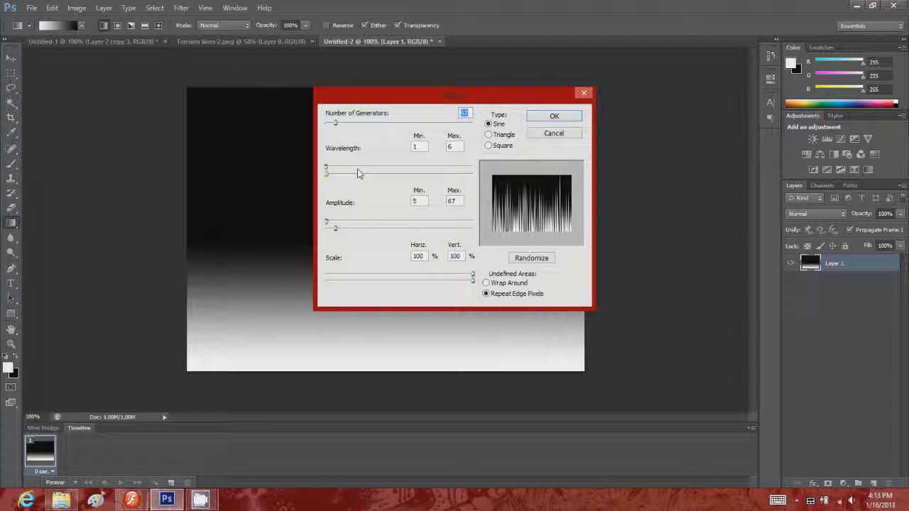
drag(336, 124, 328, 132)
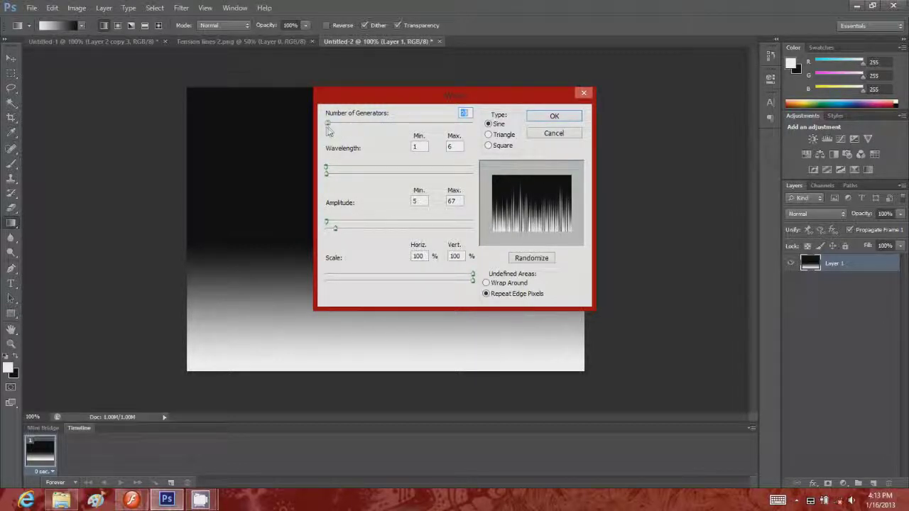
click(554, 118)
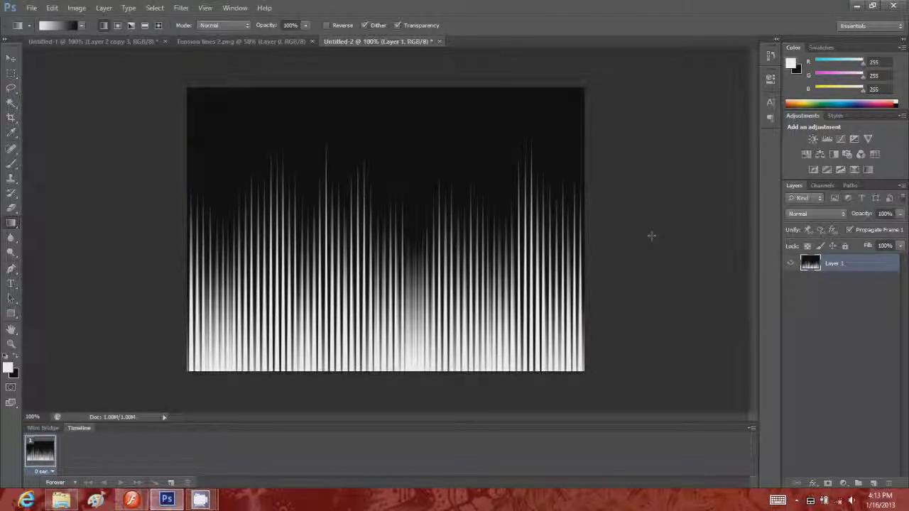
Step: Apply Polar Coordinates (Rectangular to Polar) to bend the vertical streaks into a radial burst
click(181, 7)
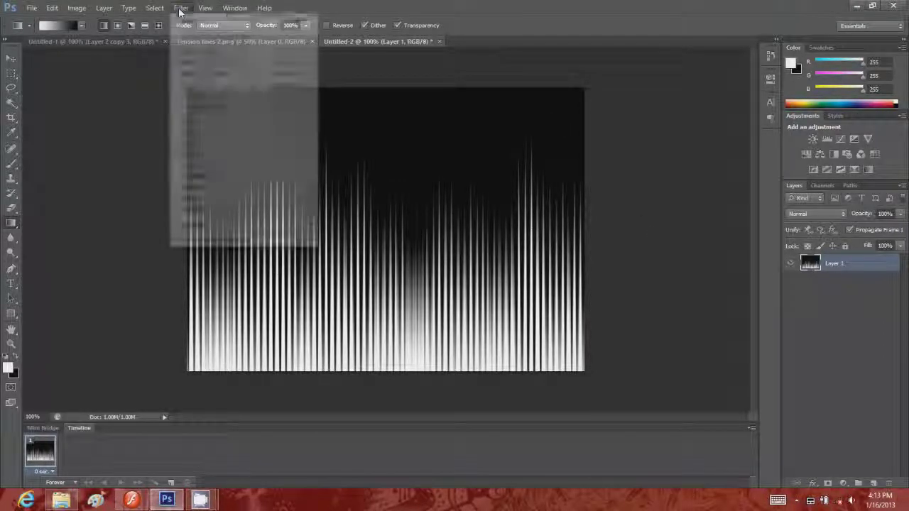
click(181, 7)
click(181, 8)
mouse_move(198, 133)
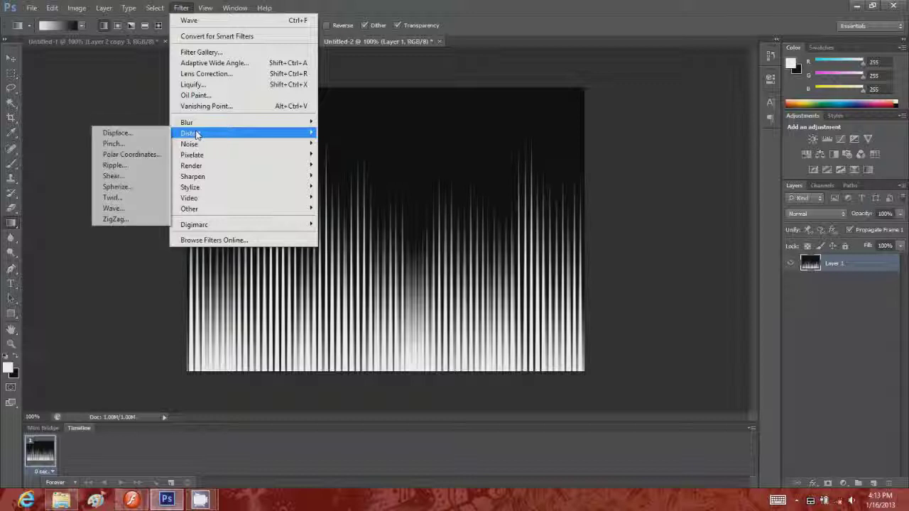
click(142, 154)
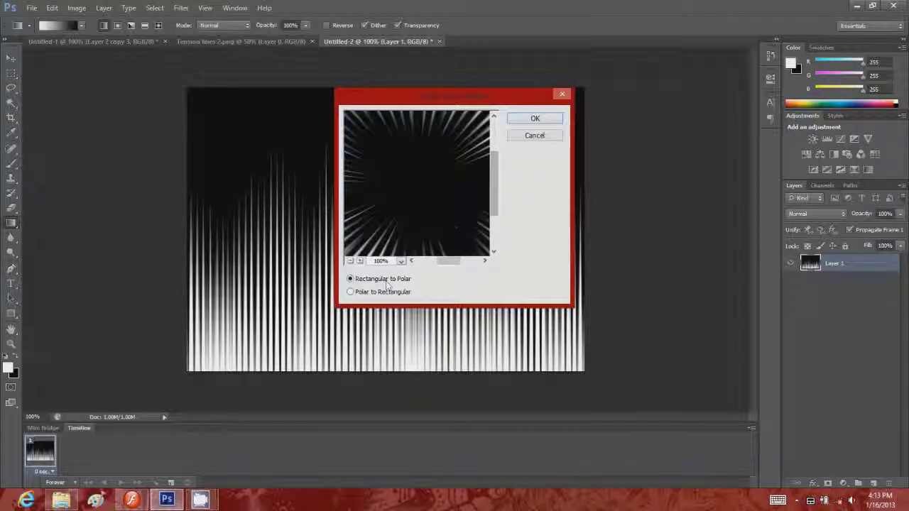
click(351, 261)
click(350, 261)
click(350, 261)
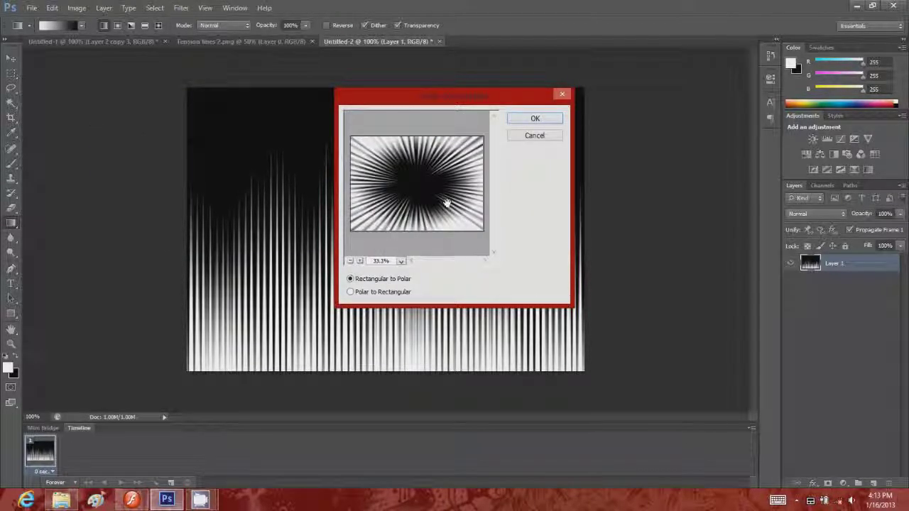
click(536, 118)
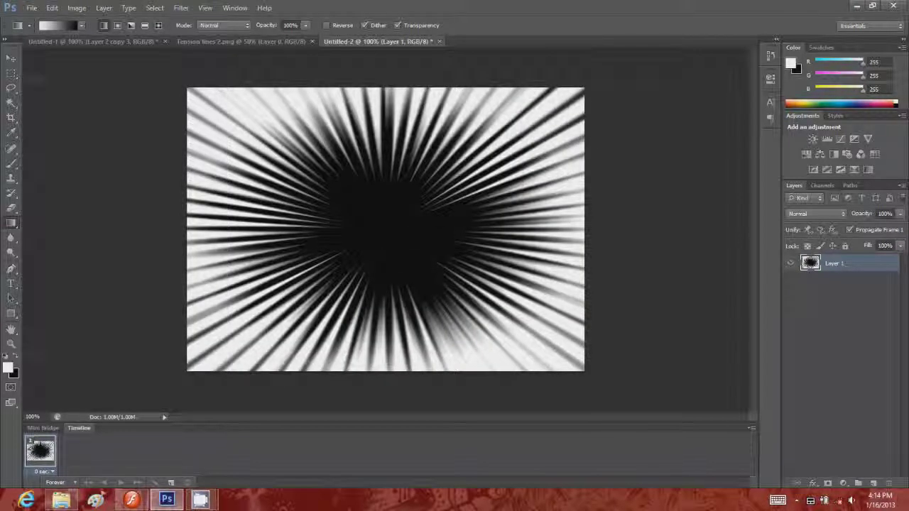
Step: Crop the image to a centred box around the dark middle of the burst
click(12, 117)
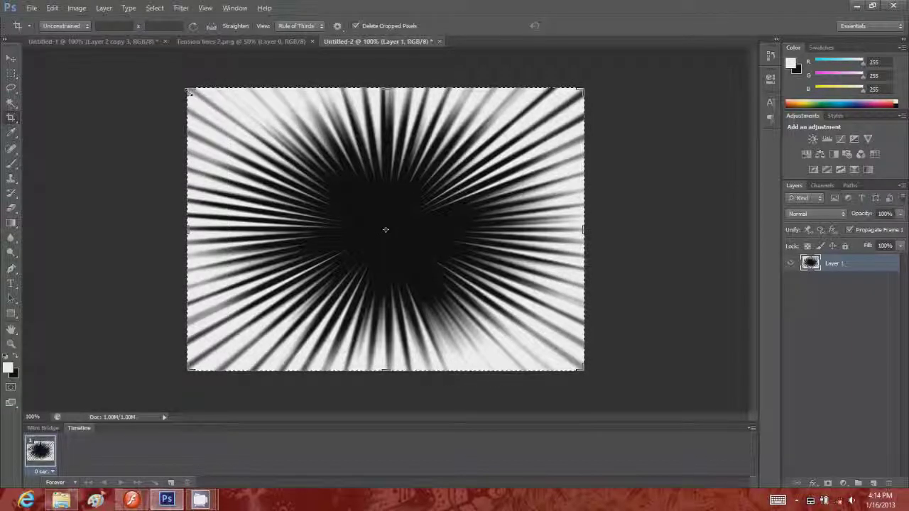
drag(188, 88, 254, 136)
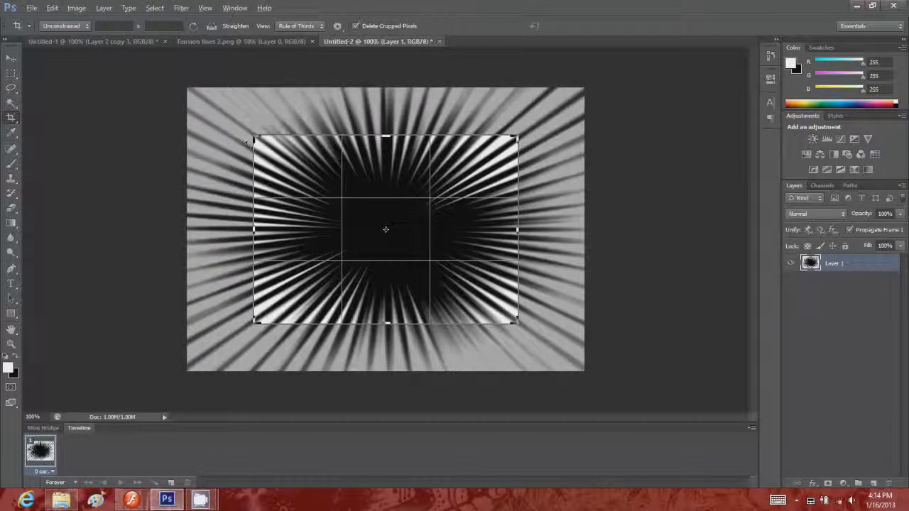
key(Return)
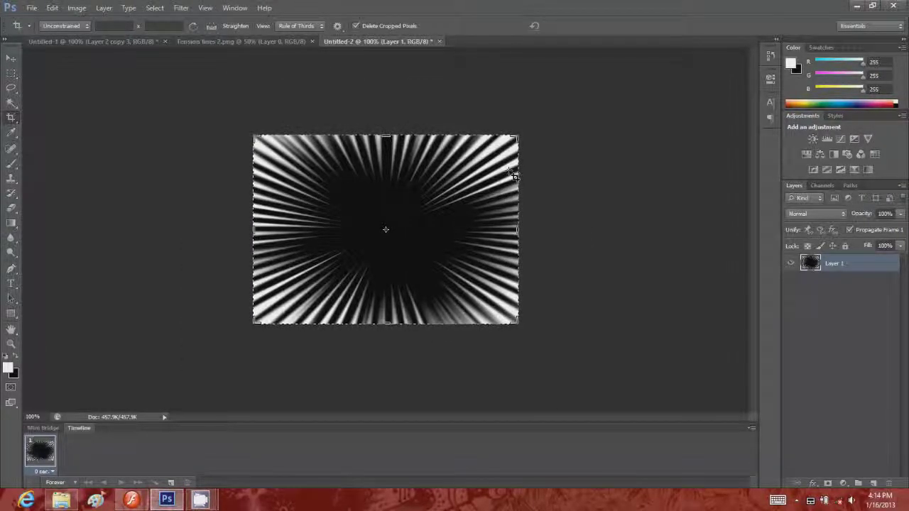
click(515, 175)
key(Escape)
Step: Zoom the view to about 116% and return to the Rectangular Marquee
click(11, 344)
drag(383, 240, 311, 254)
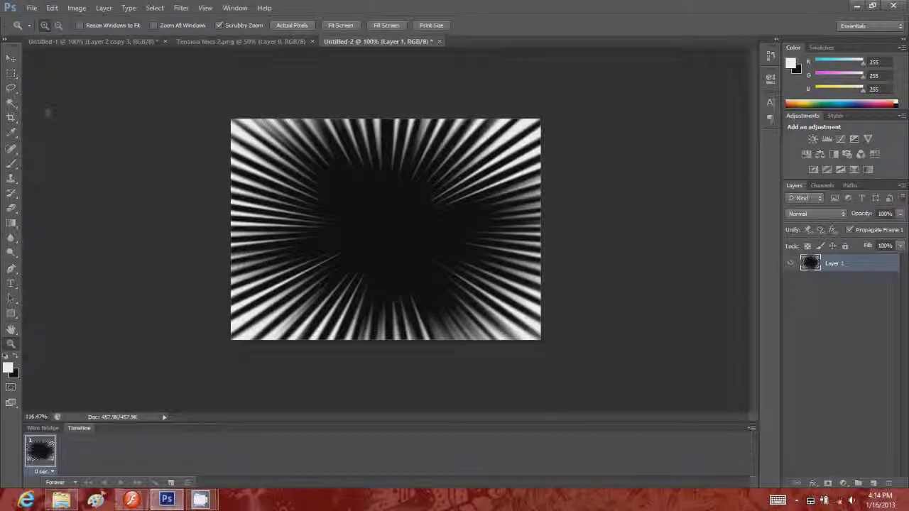
click(11, 73)
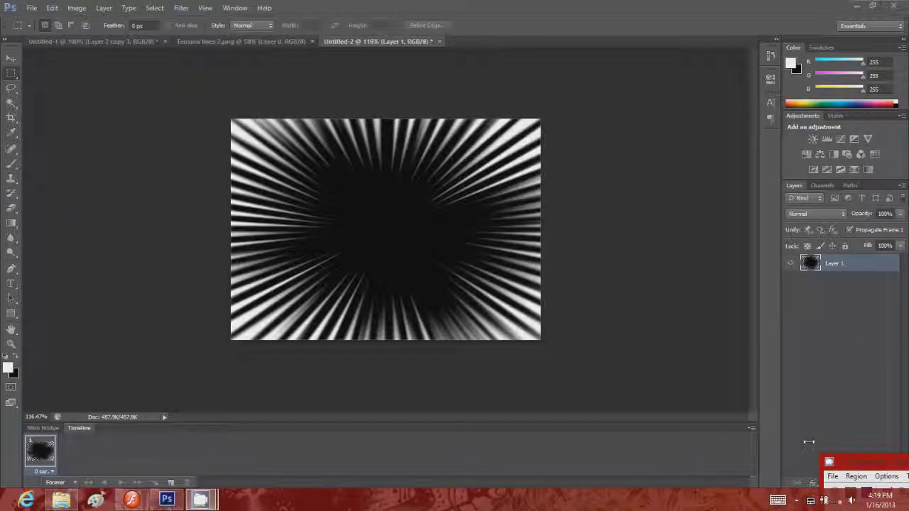
Step: Add a new Layer 2 and move it beneath Layer 1
click(874, 483)
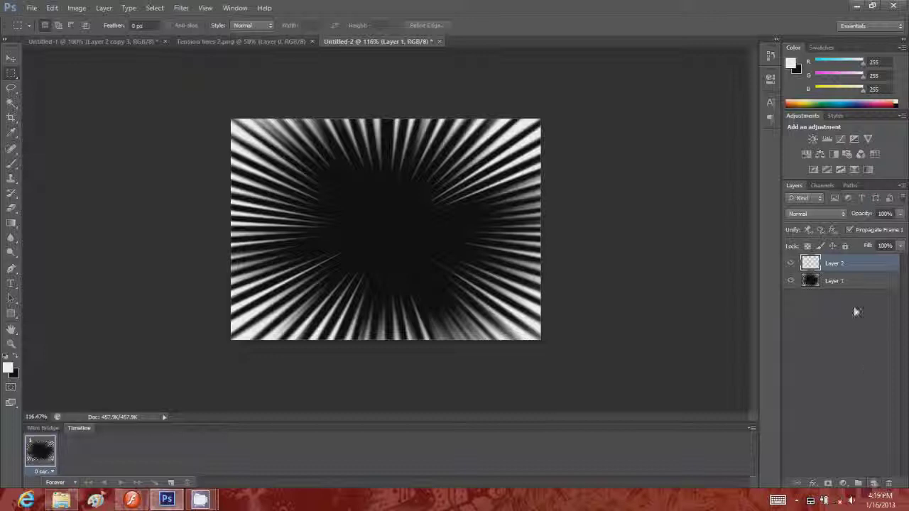
drag(835, 264, 845, 291)
key(i)
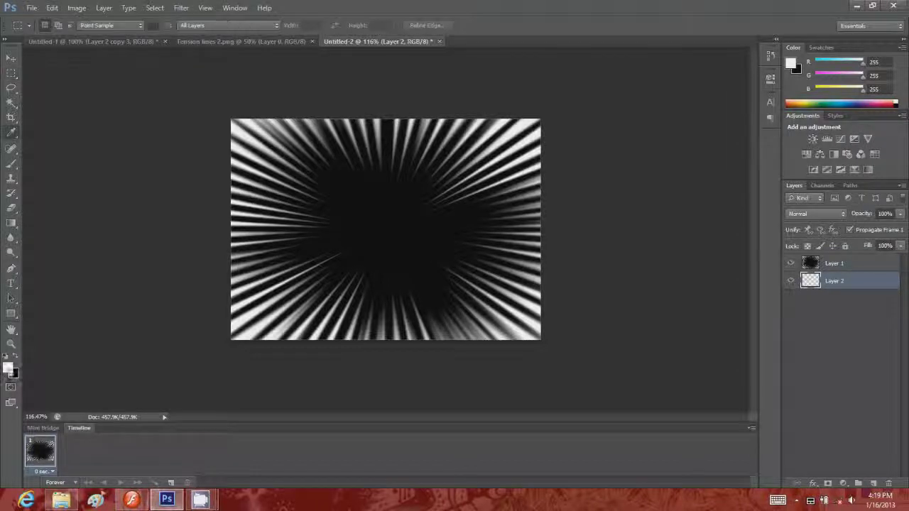
Step: Set the foreground colour to cyan (00d8ff)
click(9, 368)
click(538, 200)
click(667, 167)
Step: Fill Layer 2 with the cyan foreground colour
key(m)
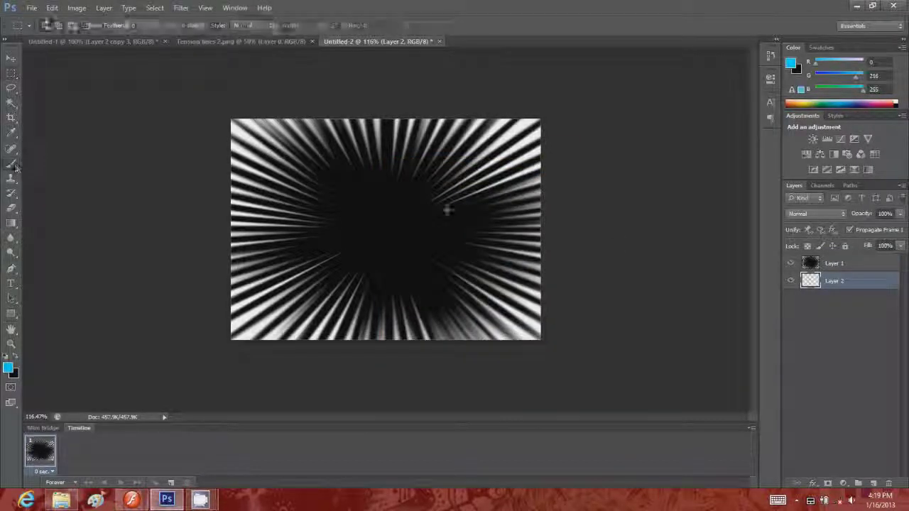
key(alt+BackSpace)
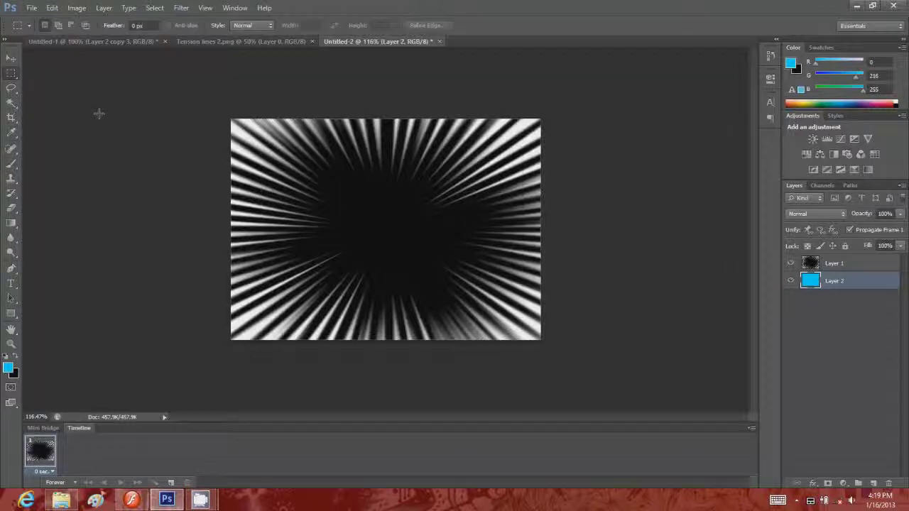
click(98, 113)
click(419, 191)
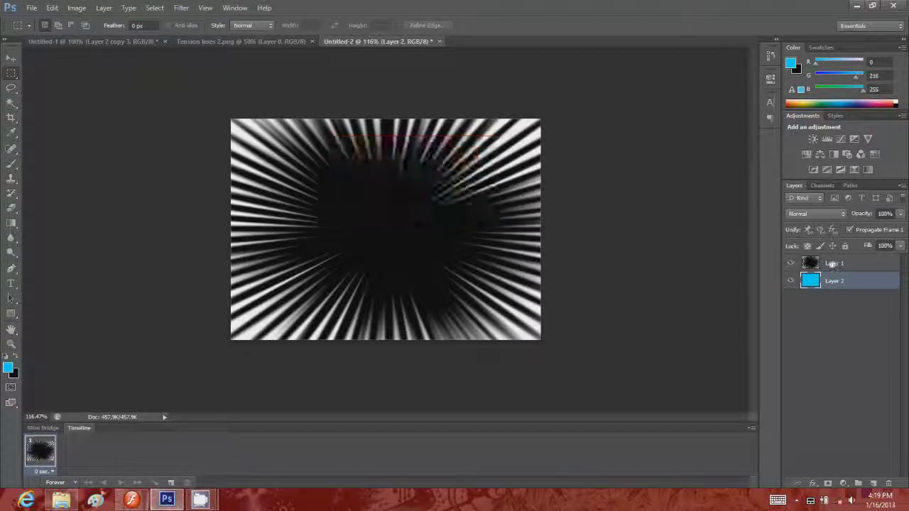
right_click(837, 263)
Step: Duplicate Layer 1 and flip the copy horizontally
click(753, 135)
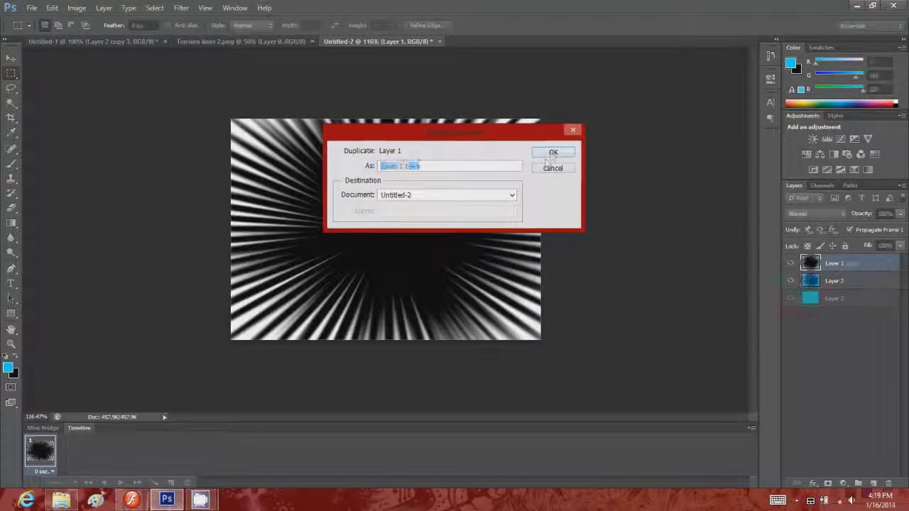
click(551, 152)
key(ctrl+t)
right_click(431, 246)
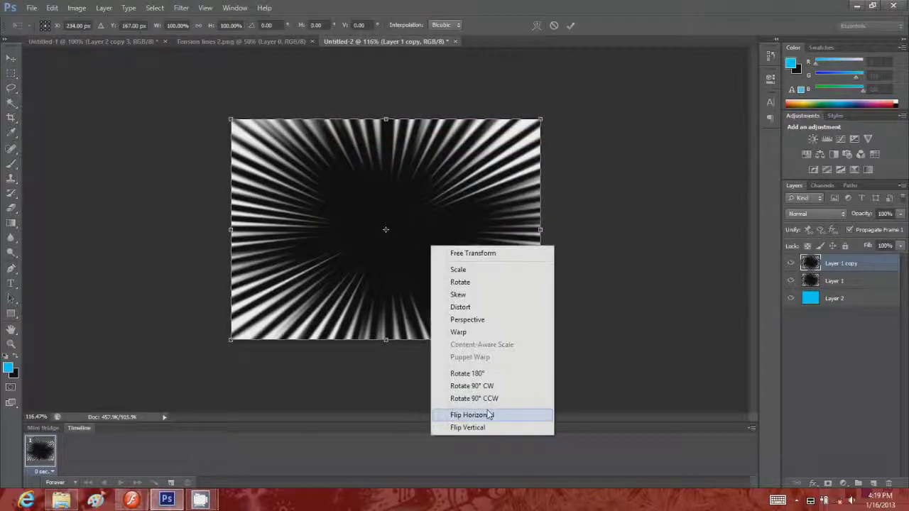
click(469, 414)
key(Return)
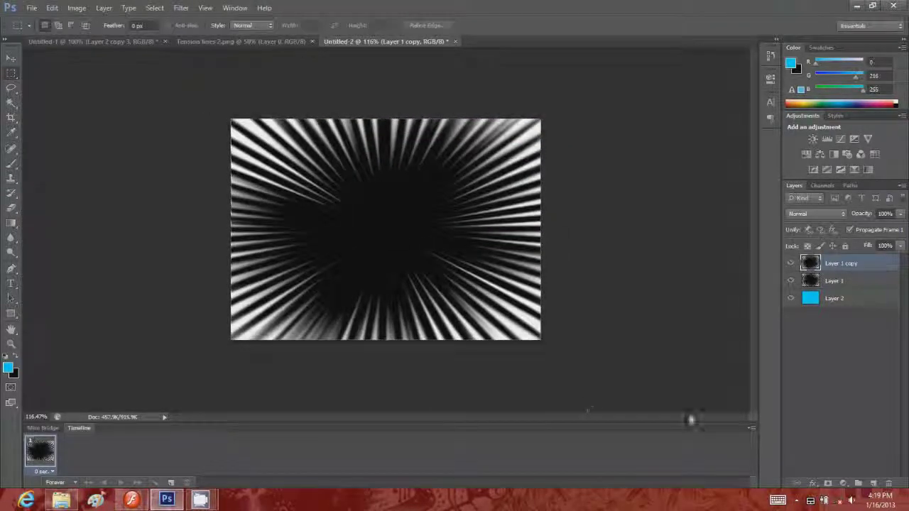
Step: Create Layer 1 copy 2 and flip it vertically
right_click(861, 276)
click(778, 121)
key(Return)
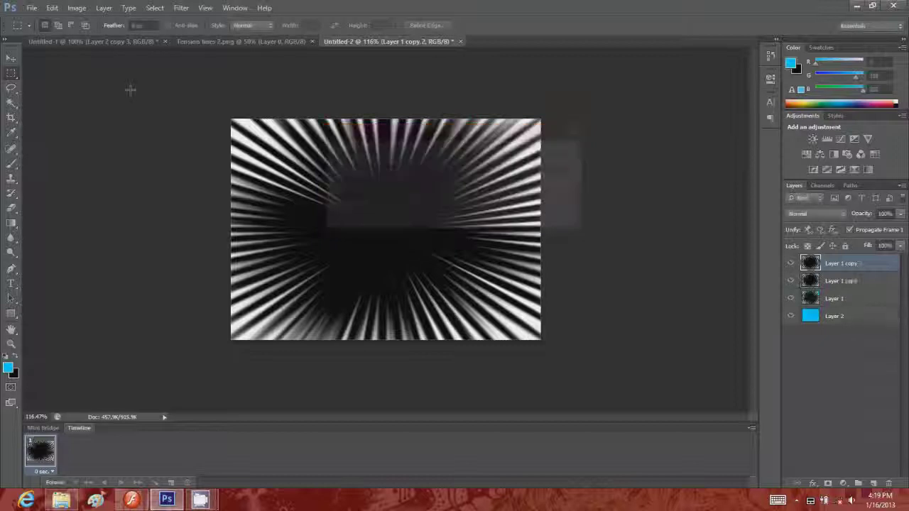
key(ctrl+t)
right_click(481, 277)
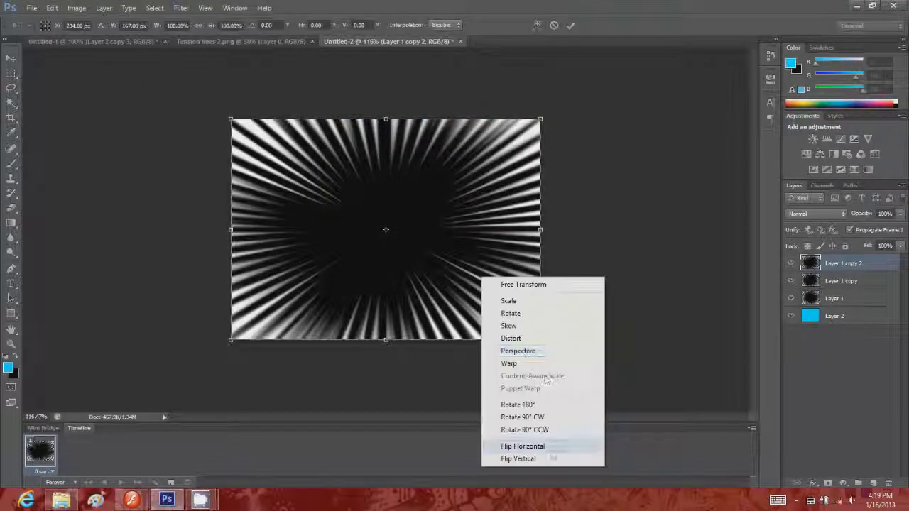
click(553, 459)
key(Return)
Step: Duplicate copy 2 as Layer 1 copy 3 and flip it horizontally
right_click(876, 272)
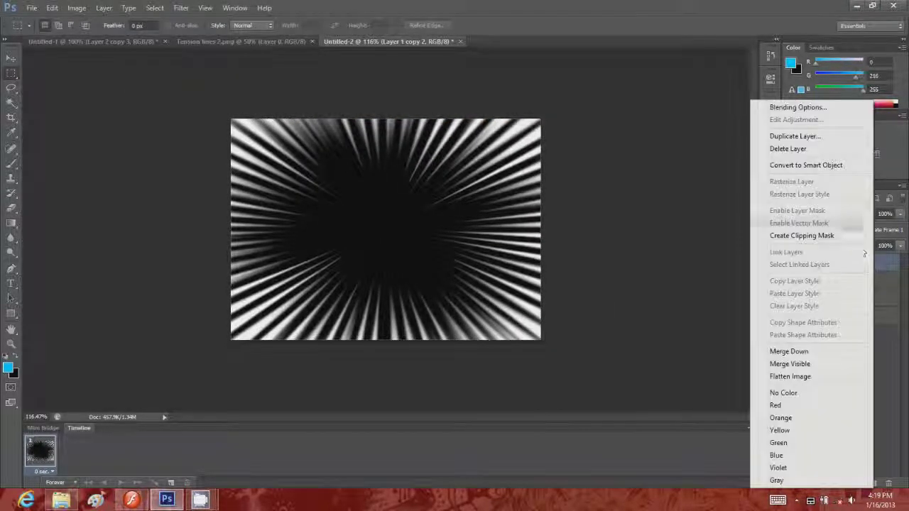
click(788, 132)
click(567, 152)
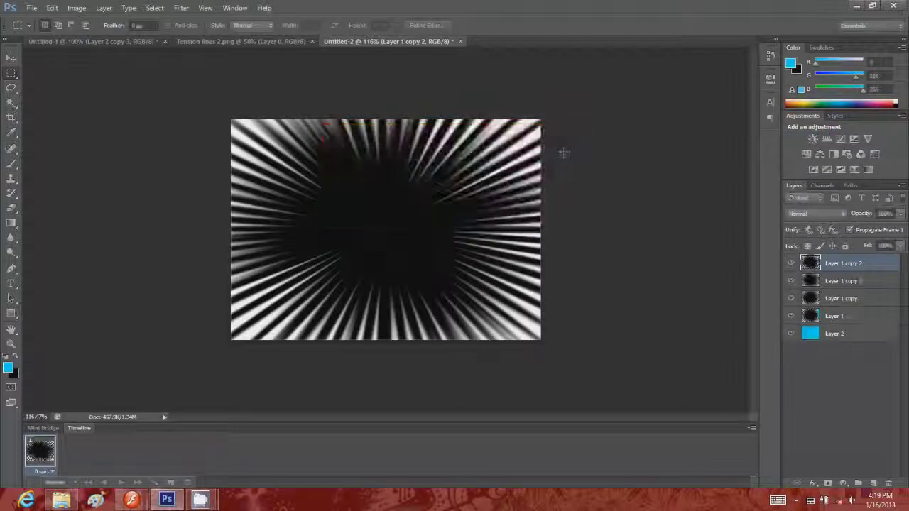
key(ctrl+t)
right_click(490, 281)
click(569, 449)
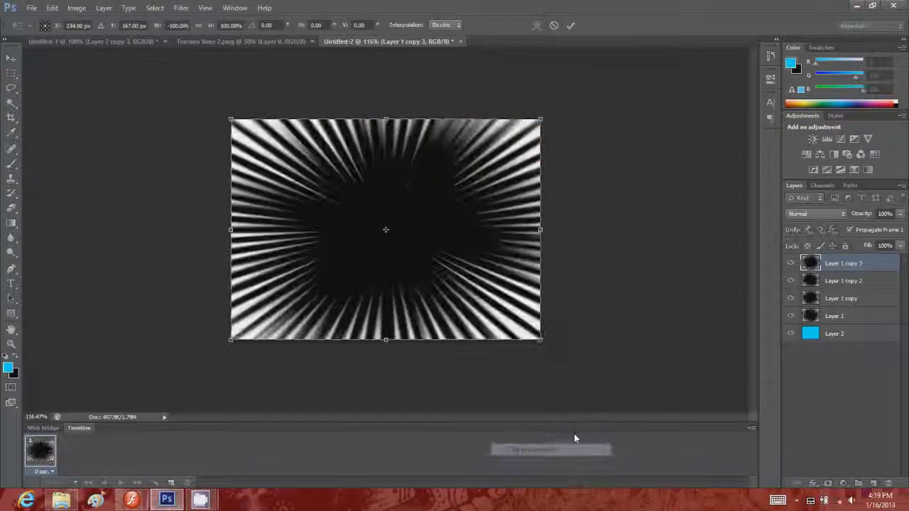
key(Return)
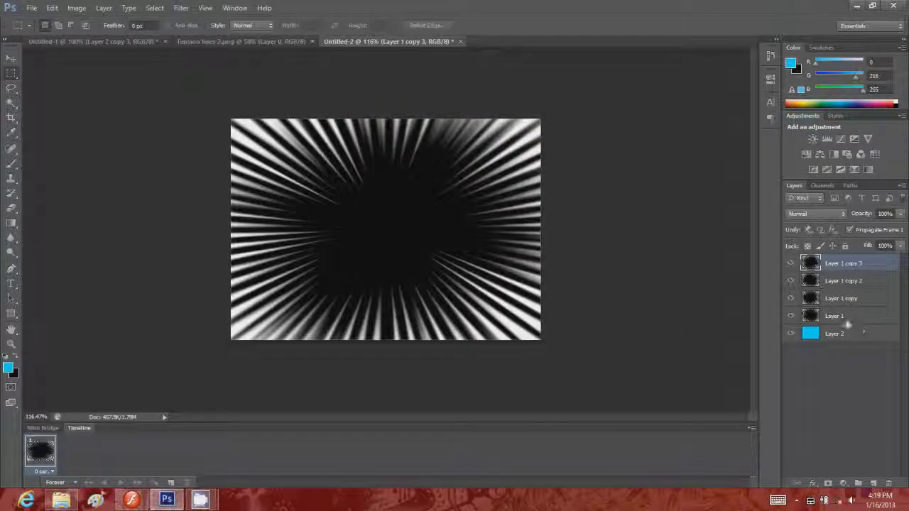
click(846, 318)
Step: Set Layer 1, Layer 1 copy and Layer 1 copy 2 to Screen blending
click(817, 214)
click(817, 97)
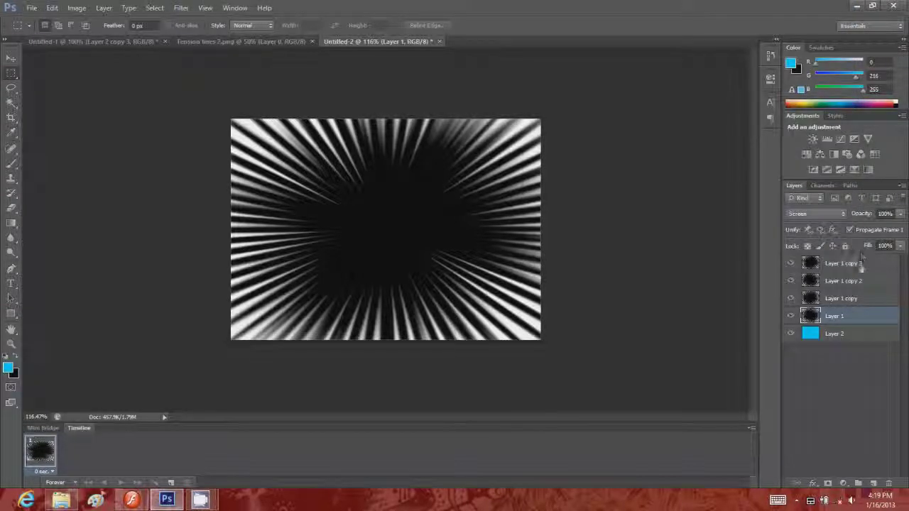
click(855, 299)
click(815, 213)
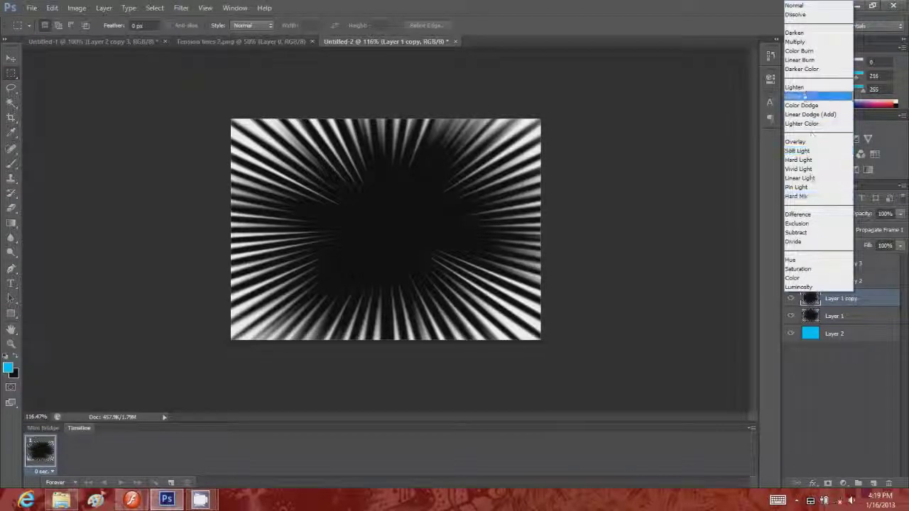
click(817, 95)
click(846, 281)
click(817, 214)
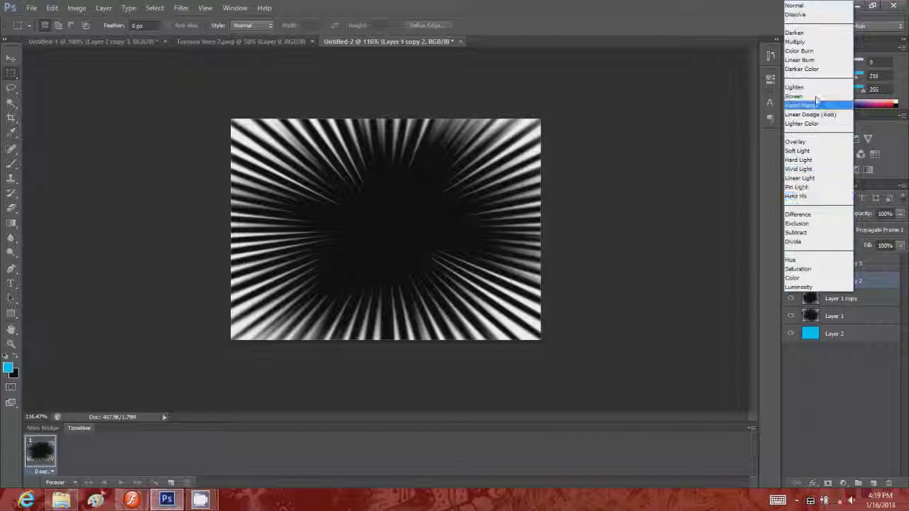
click(810, 95)
Step: Set Layer 1 copy 3 to Screen and duplicate timeline frames to make four
click(856, 263)
click(816, 213)
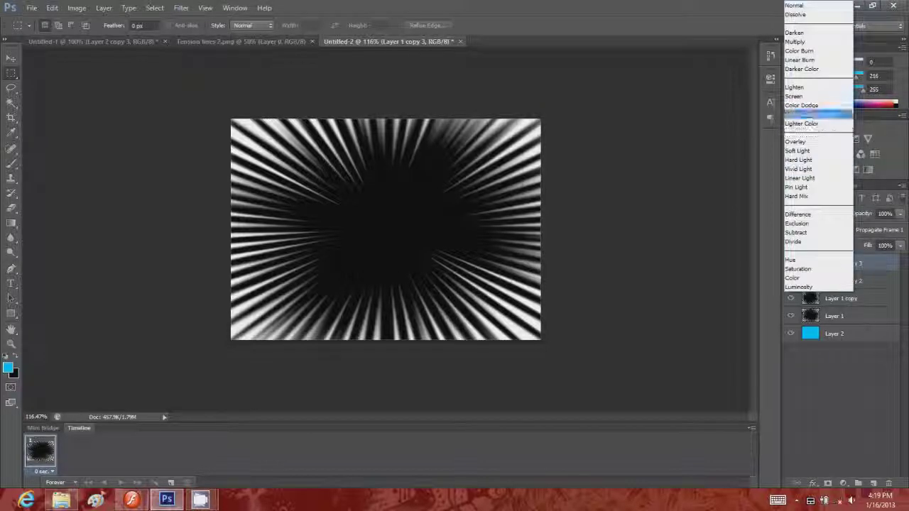
click(804, 97)
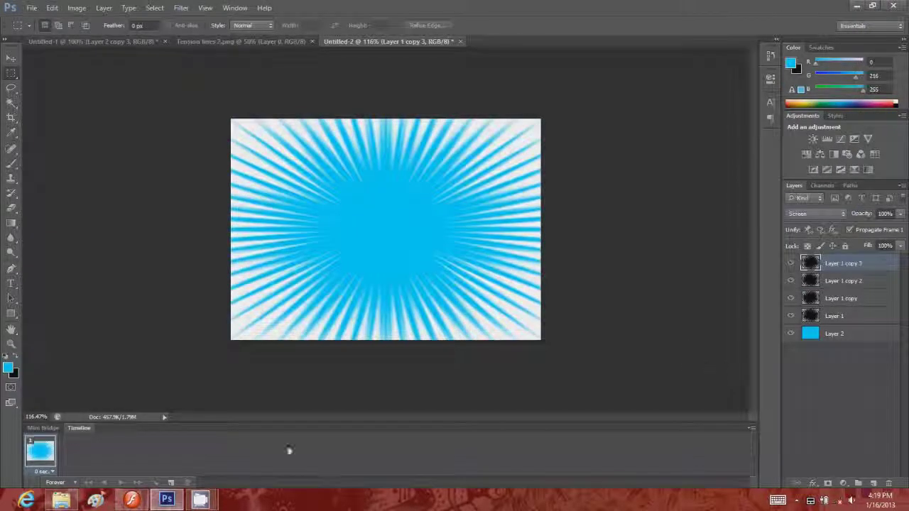
click(169, 483)
click(169, 482)
click(169, 482)
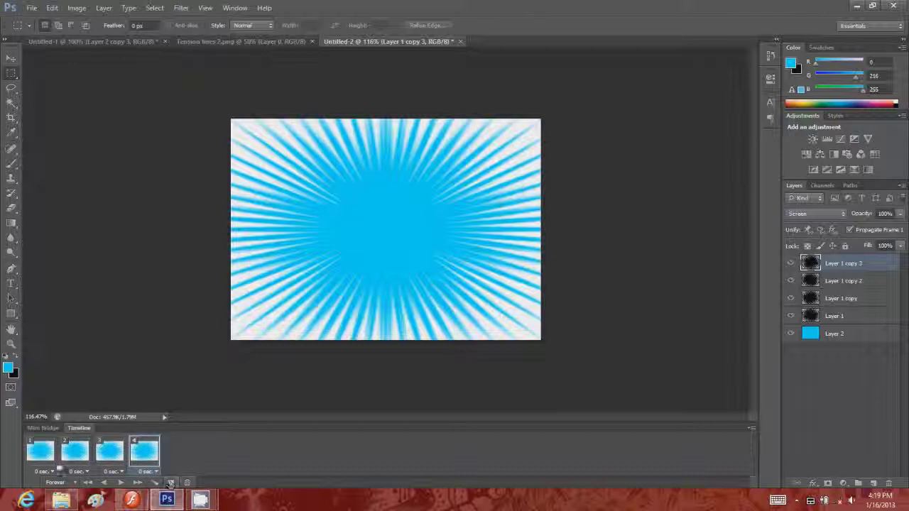
Step: In frame 1, hide the three copies so only Layer 1 shows
click(50, 460)
click(791, 299)
click(791, 280)
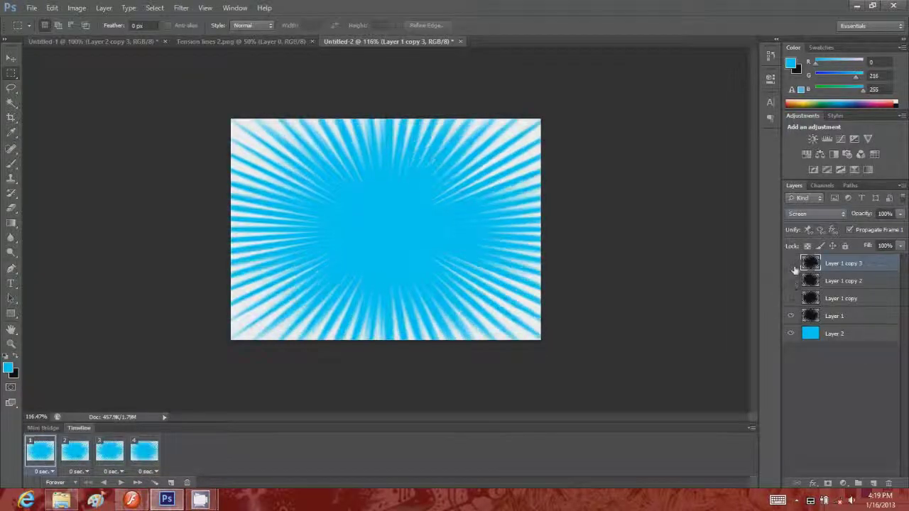
click(791, 264)
Step: In frame 2, hide Layer 1 and show Layer 1 copy instead
click(74, 451)
click(791, 316)
click(791, 298)
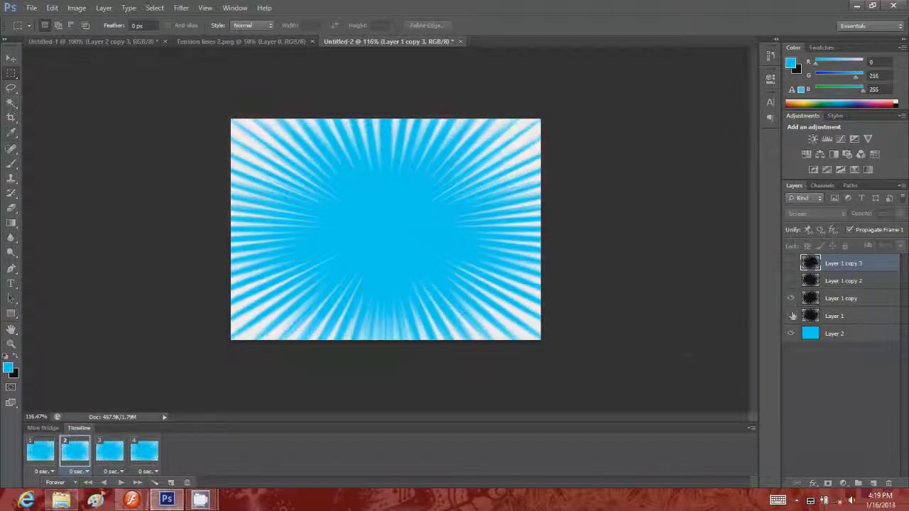
Step: Hide Layer 1 in frame 4, return to frame 3, and play the loop
click(108, 461)
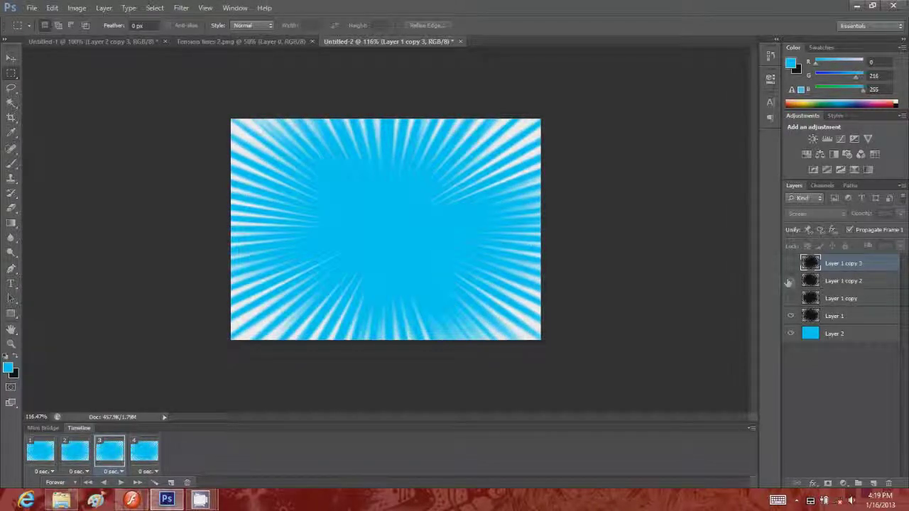
click(141, 457)
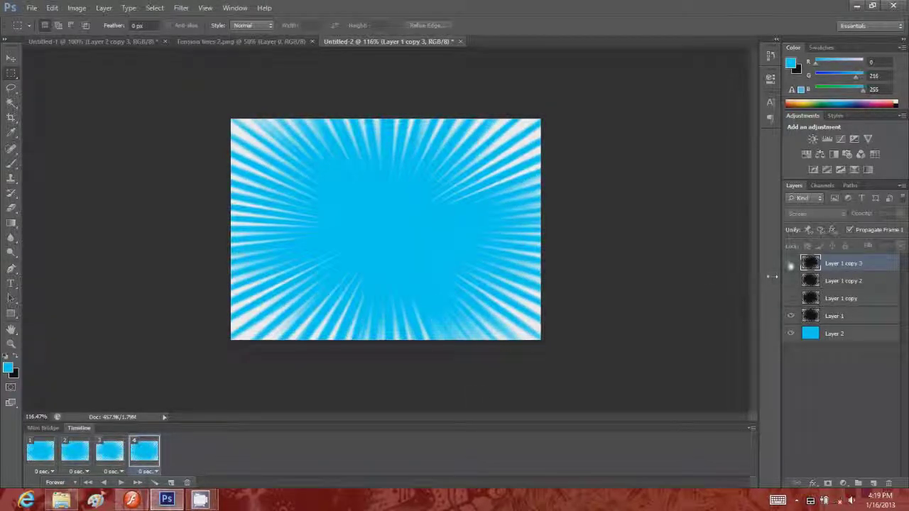
click(791, 316)
click(109, 451)
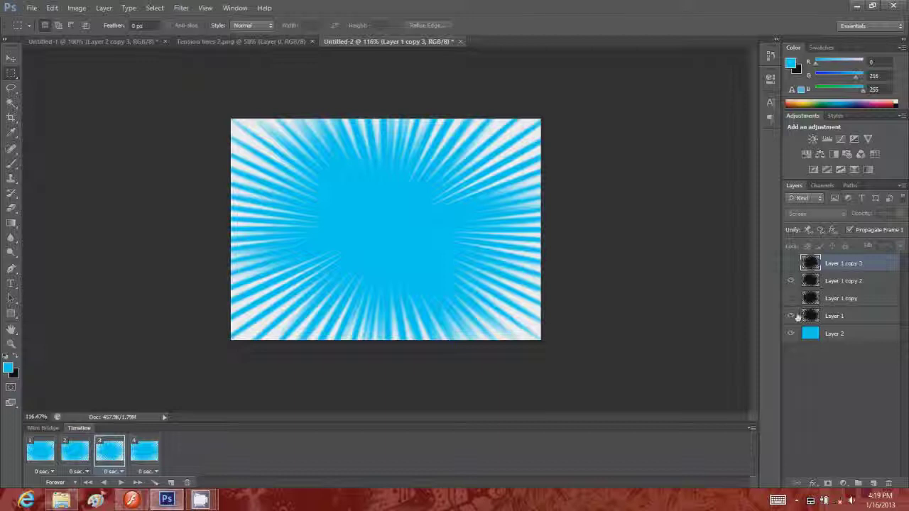
click(120, 483)
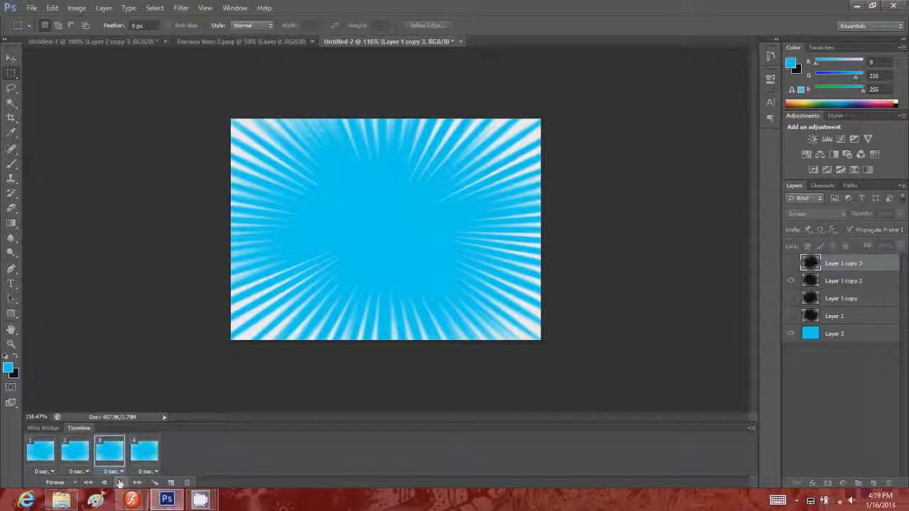